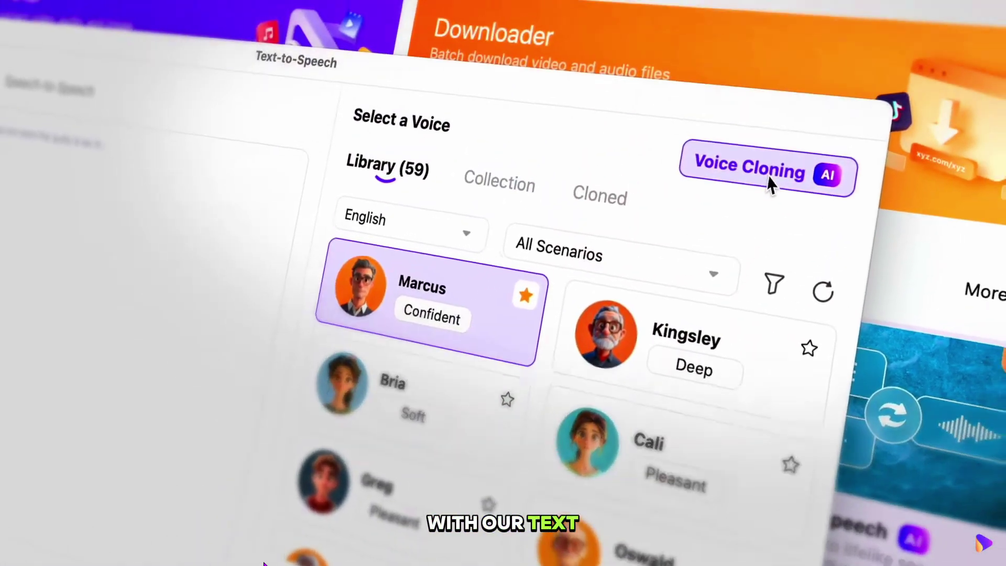
# Start a voice clone from a recording, then subscribe to AutoGPT Tutorials with All notifications.
pyautogui.click(809, 97)
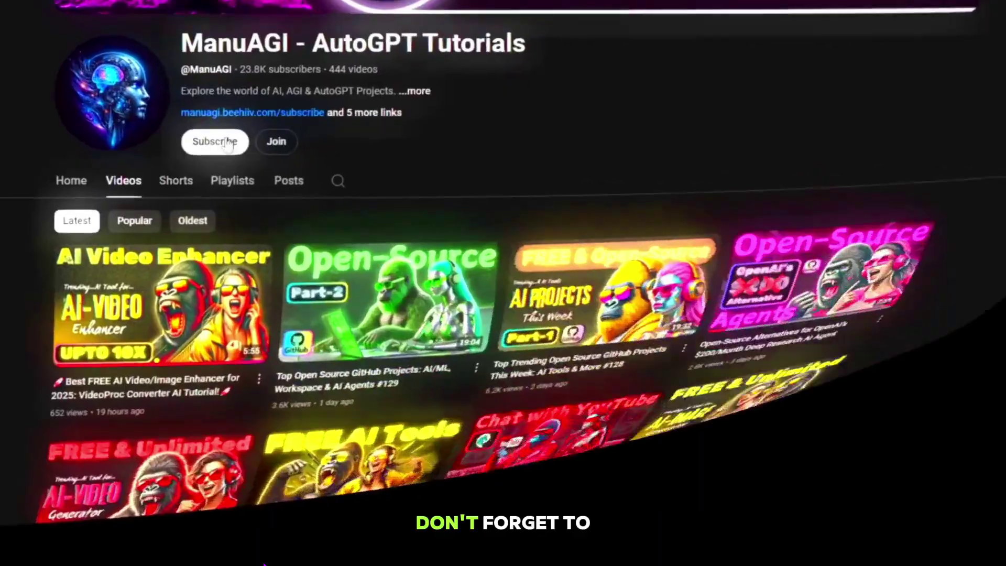
pyautogui.click(214, 141)
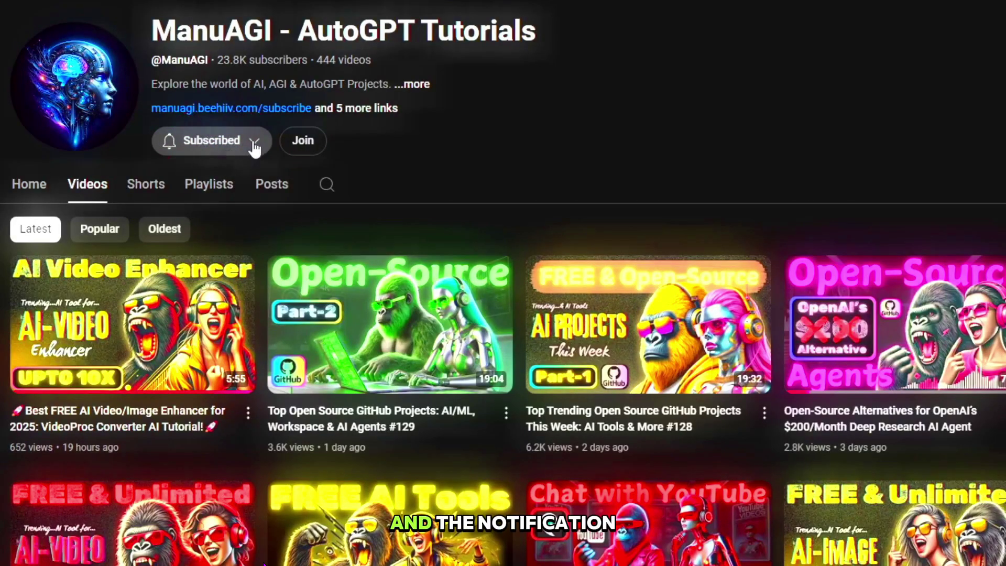
pyautogui.click(254, 141)
pyautogui.click(224, 173)
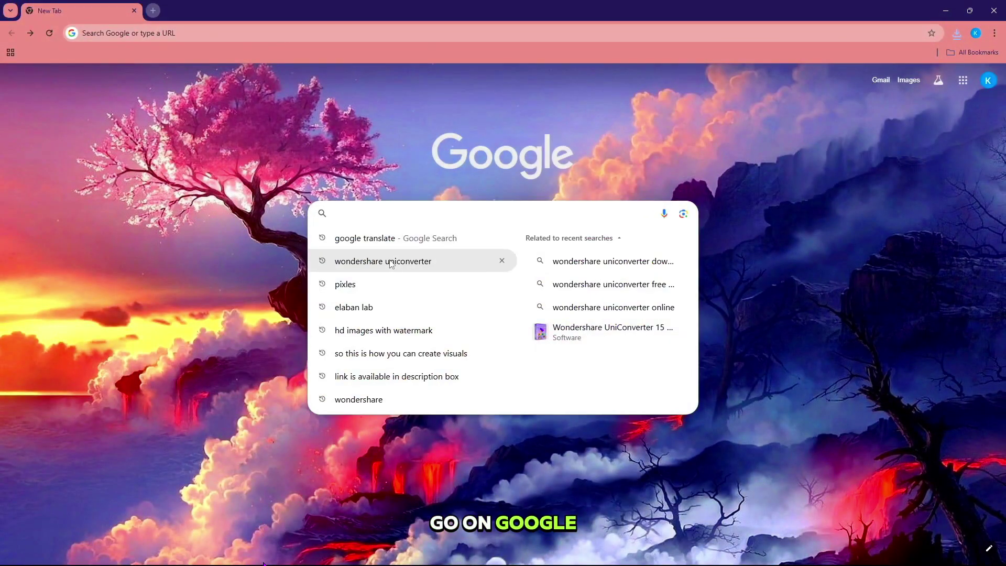
# Search 'wondershare uniconverter' again and start the UniConverter 16 free trial download.
pyautogui.click(388, 261)
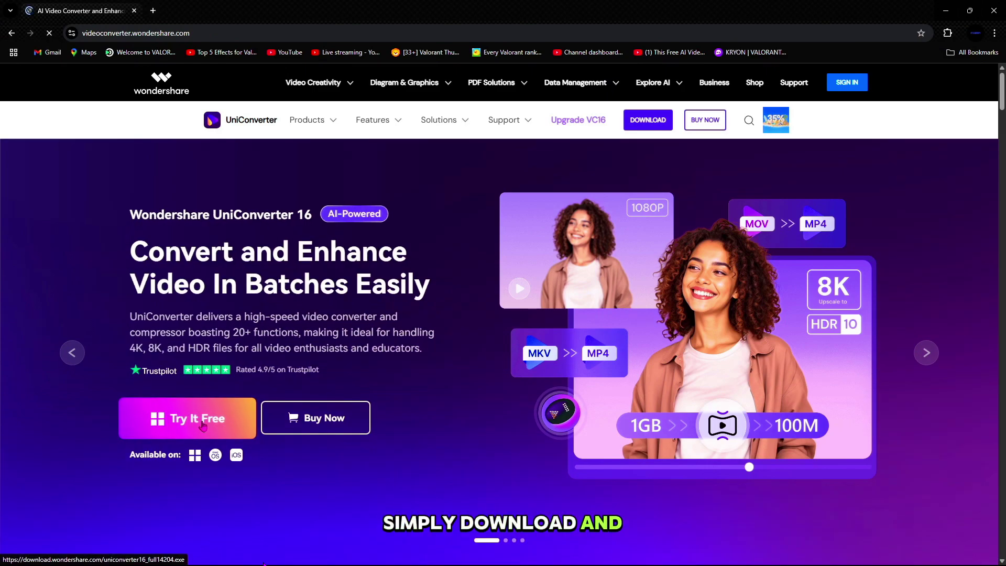
pyautogui.click(202, 426)
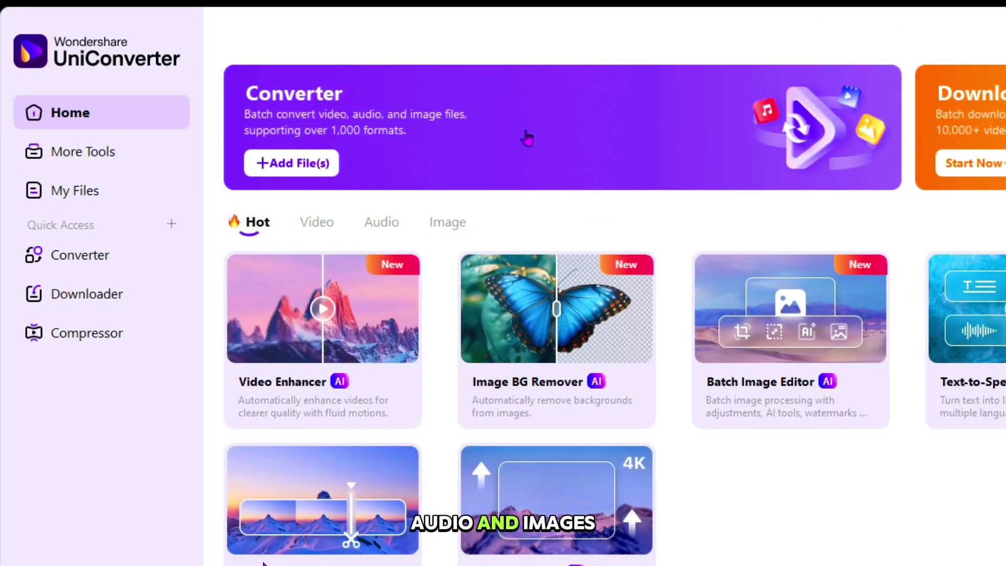
# Import the first ElevenLabs MP3 from Downloads into the Converter.
pyautogui.click(527, 137)
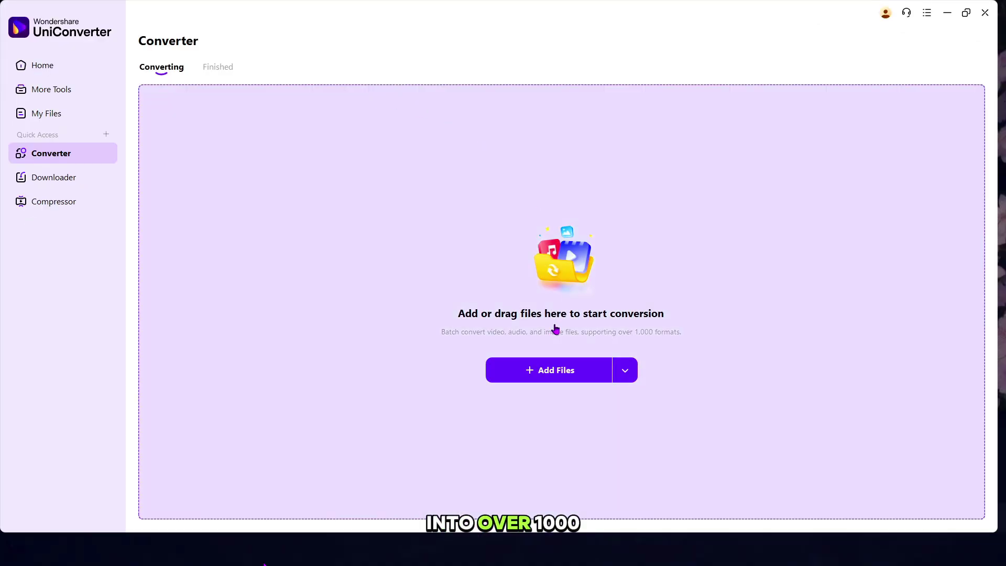
pyautogui.click(535, 372)
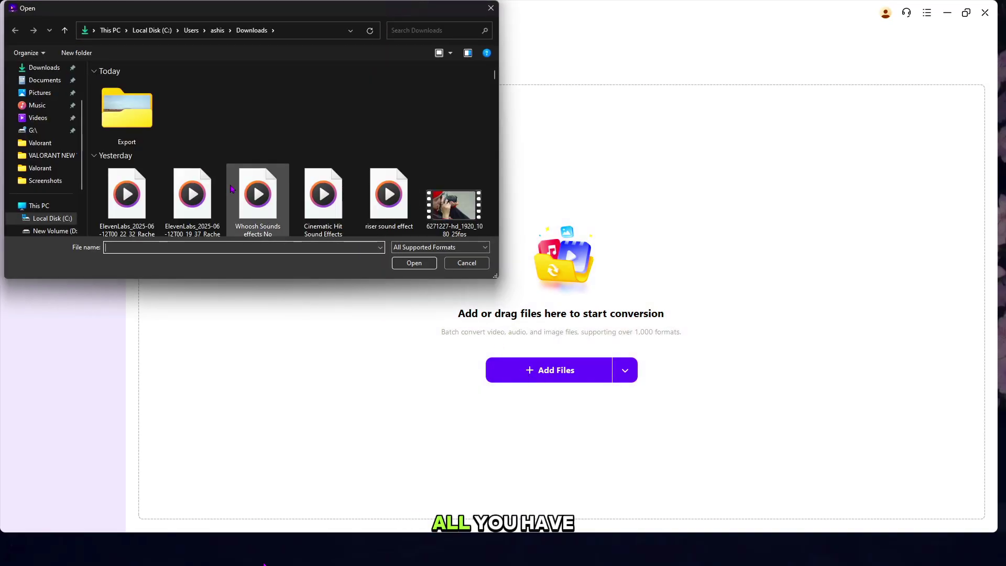
pyautogui.click(131, 199)
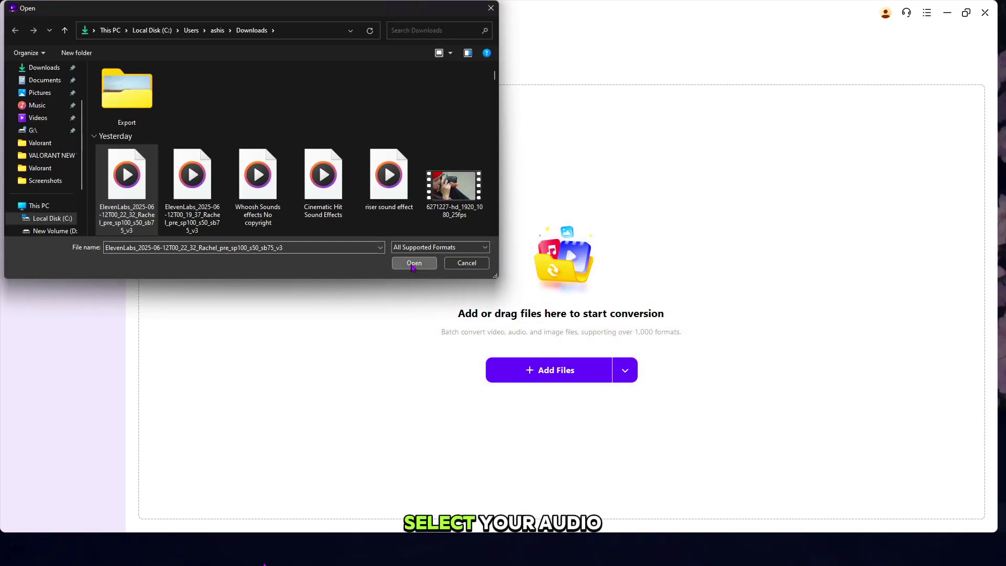
pyautogui.click(414, 263)
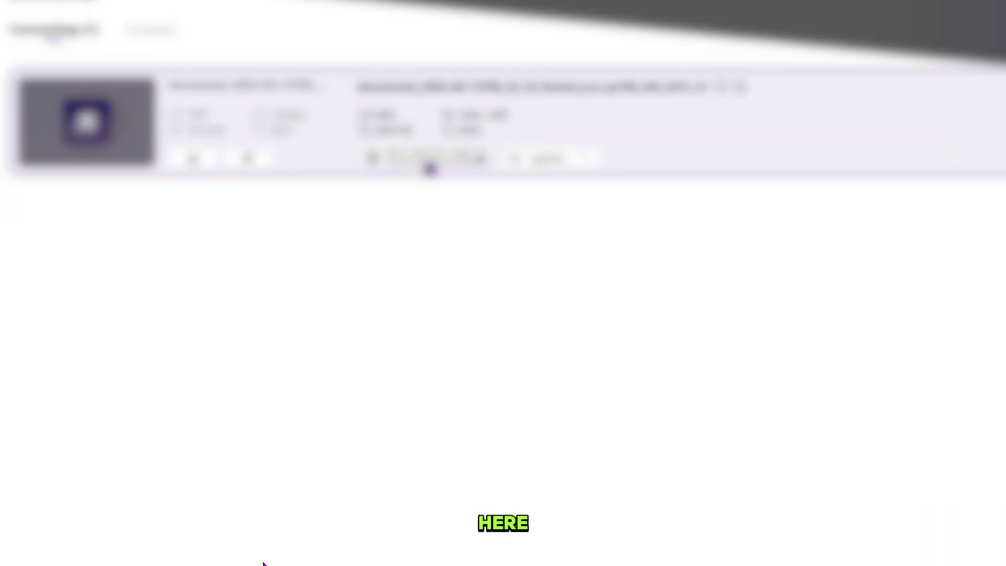
# Browse the Recently, Video and Audio tabs of the output format list.
pyautogui.click(422, 154)
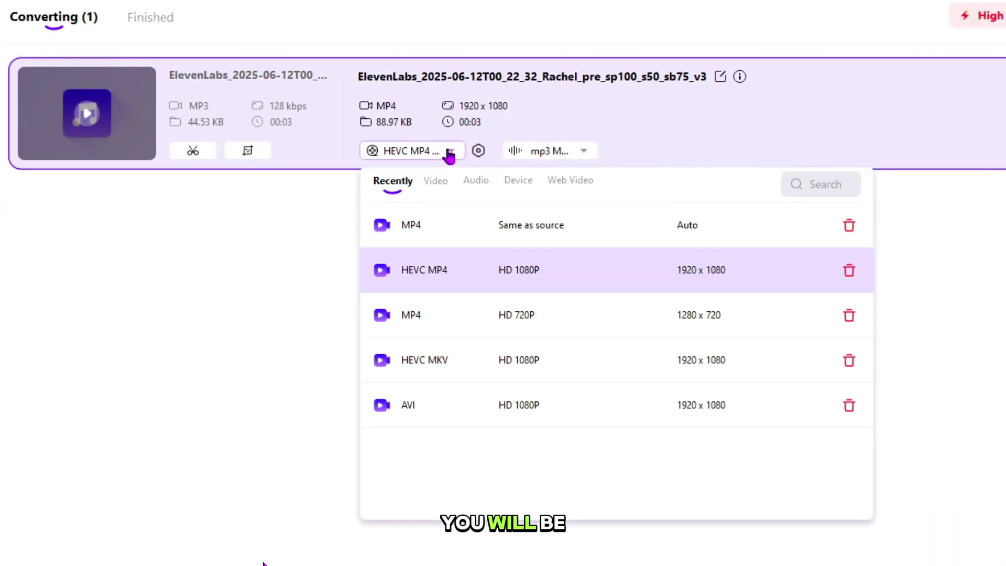
pyautogui.click(445, 186)
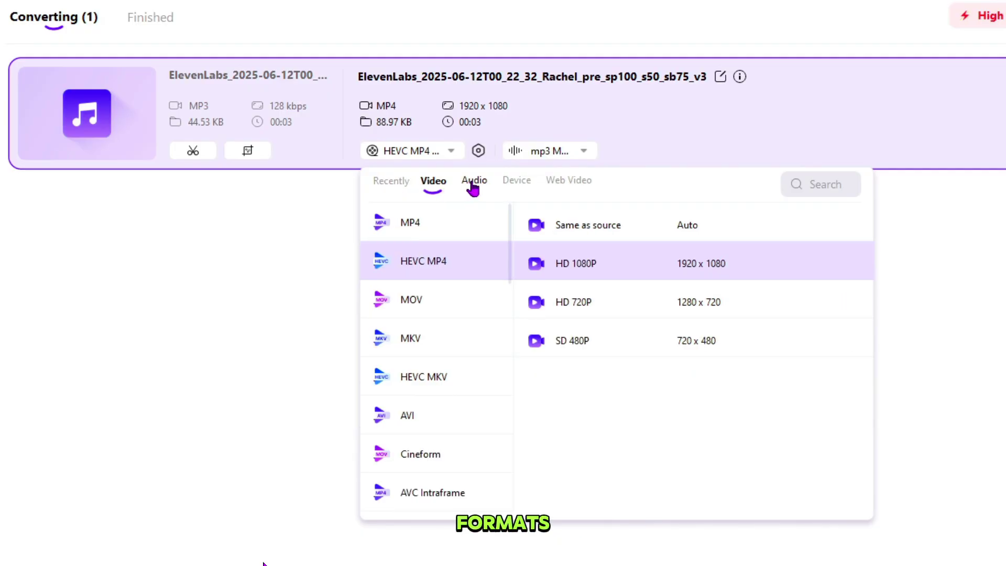
pyautogui.click(473, 180)
pyautogui.click(393, 181)
pyautogui.click(444, 185)
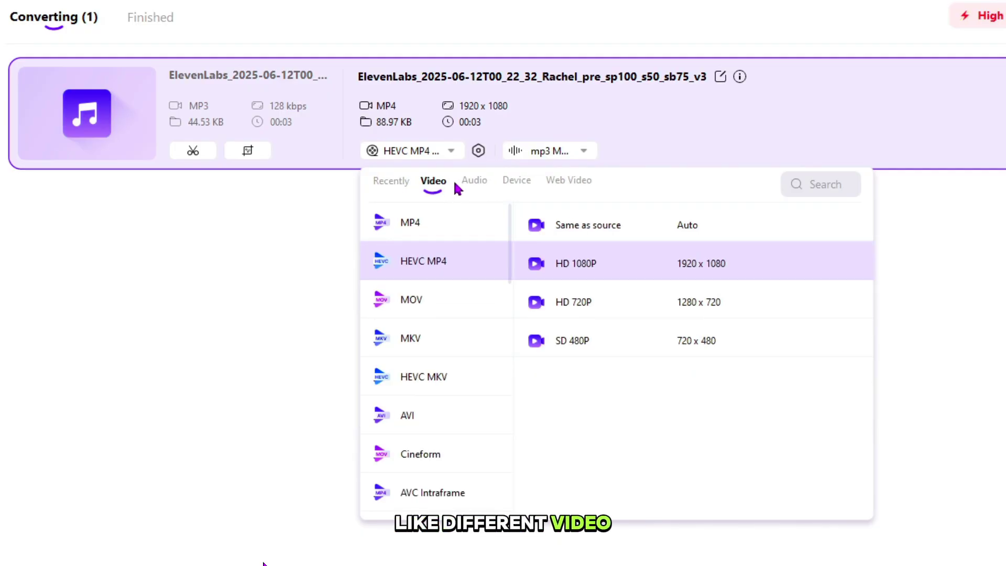
pyautogui.click(473, 183)
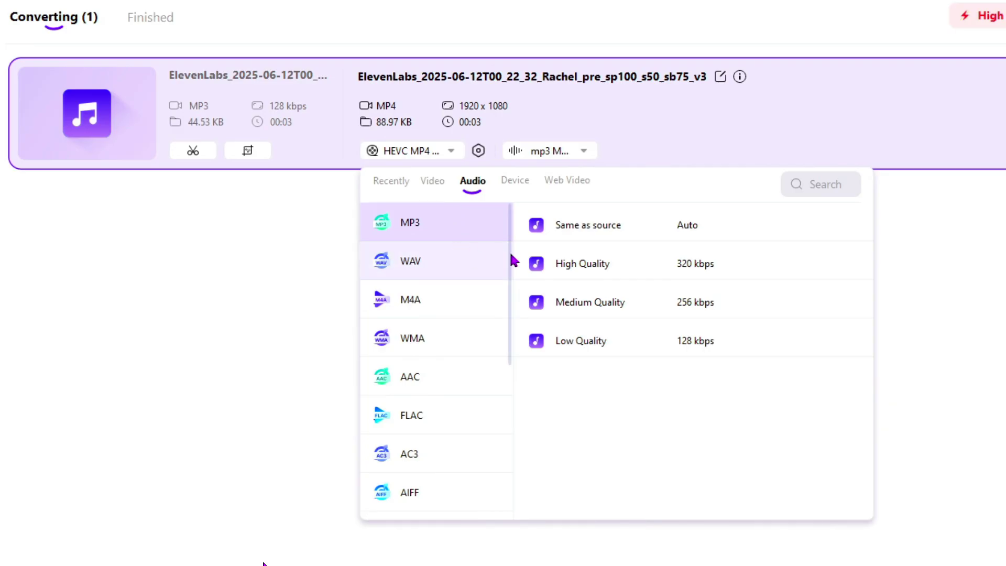
pyautogui.scroll(-6, 496, 267)
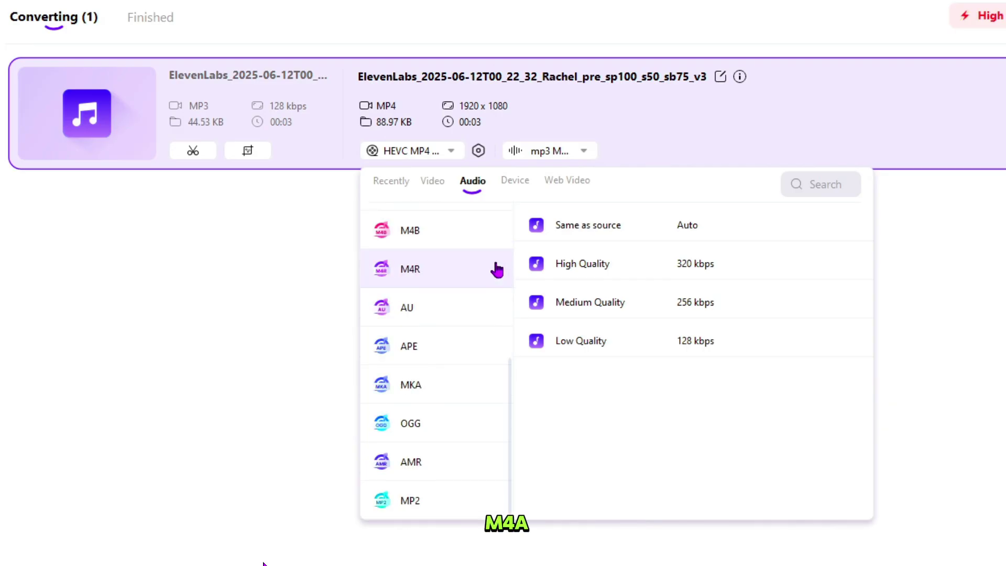
pyautogui.scroll(6, 497, 267)
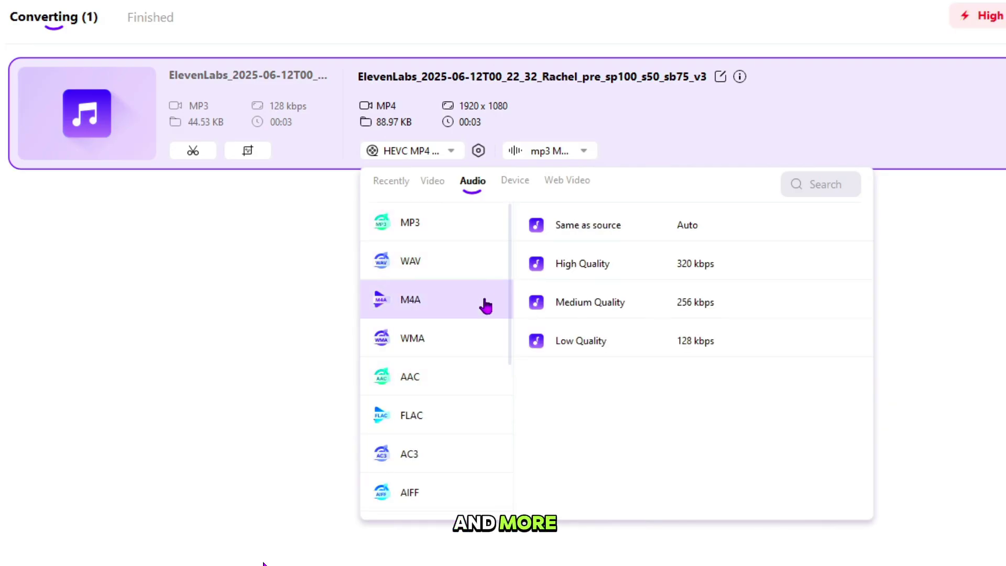
# Look over the Device and Web Video presets, then convert to MP3 High Quality 320 kbps.
pyautogui.click(516, 190)
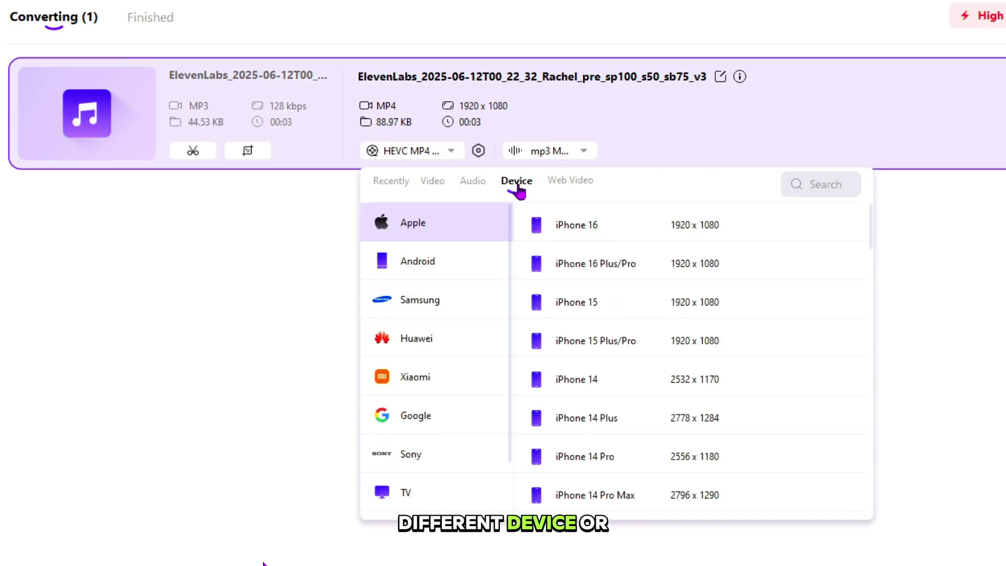
pyautogui.click(562, 189)
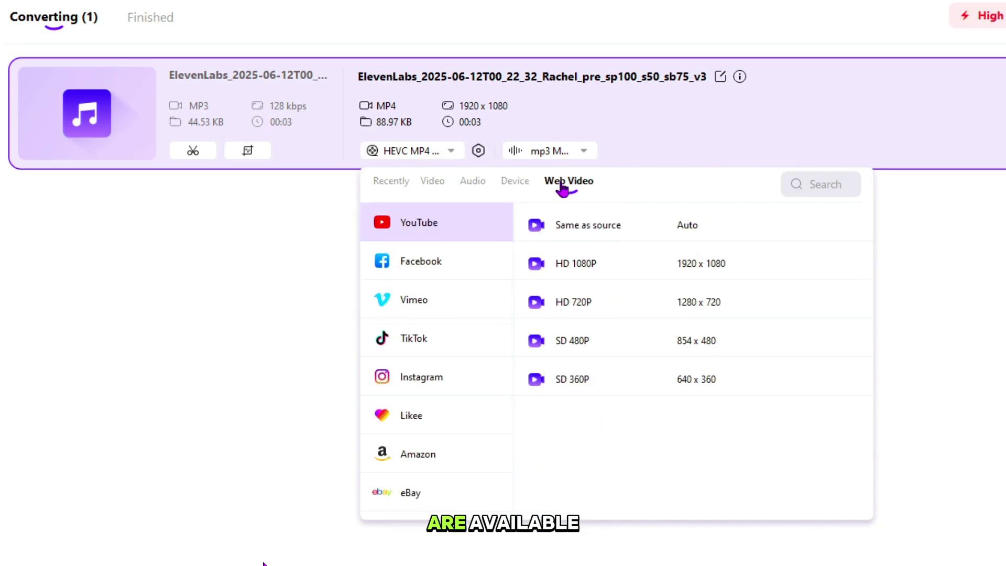
pyautogui.click(433, 182)
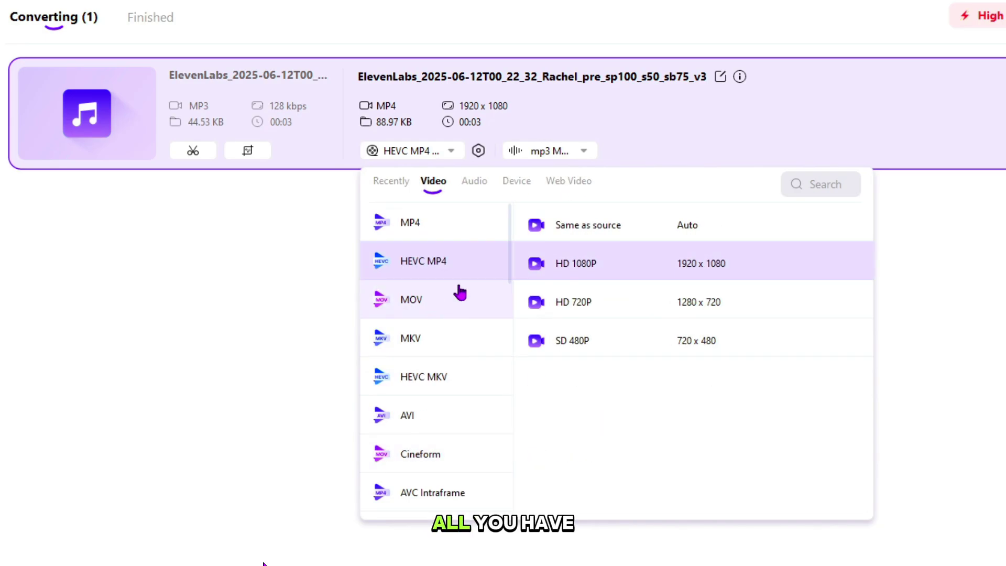
pyautogui.click(474, 186)
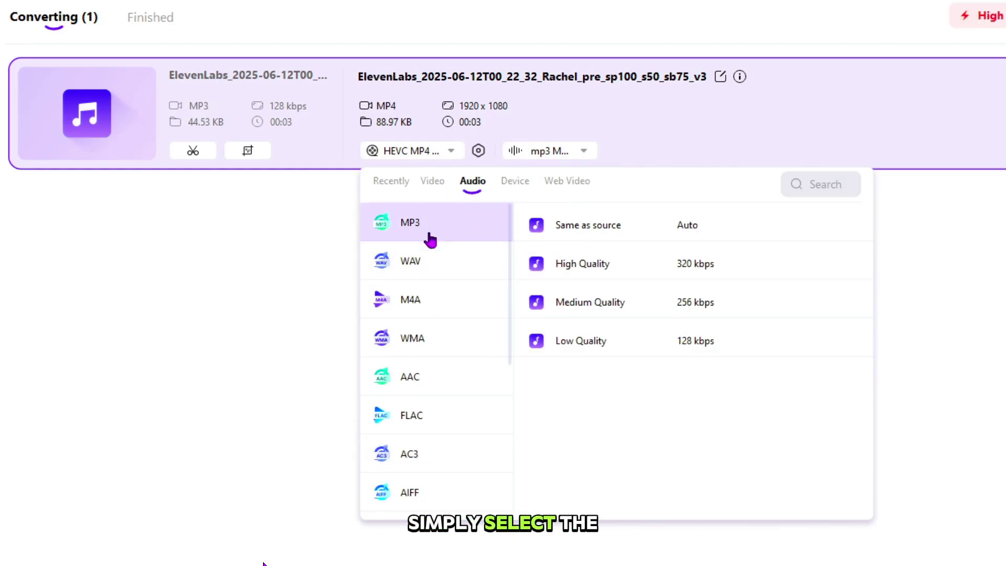
pyautogui.click(580, 265)
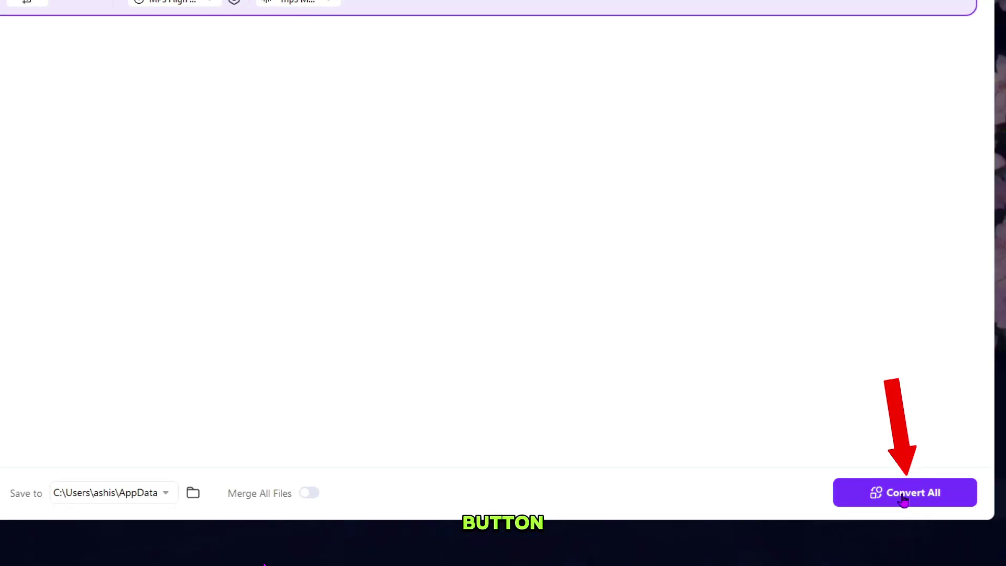
pyautogui.click(904, 500)
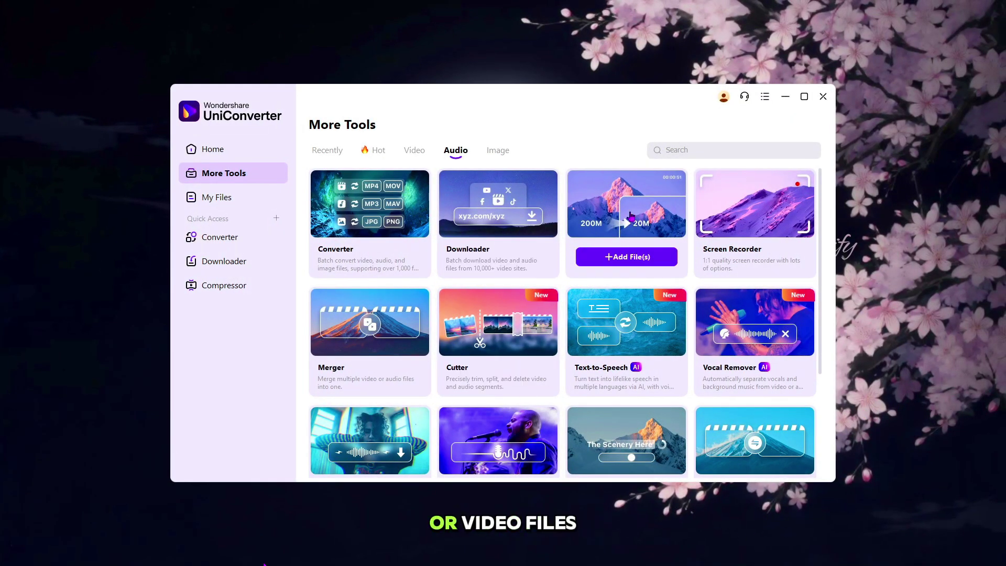
# Add the Top NCS Music No Copyright track to the Compressor.
pyautogui.click(669, 235)
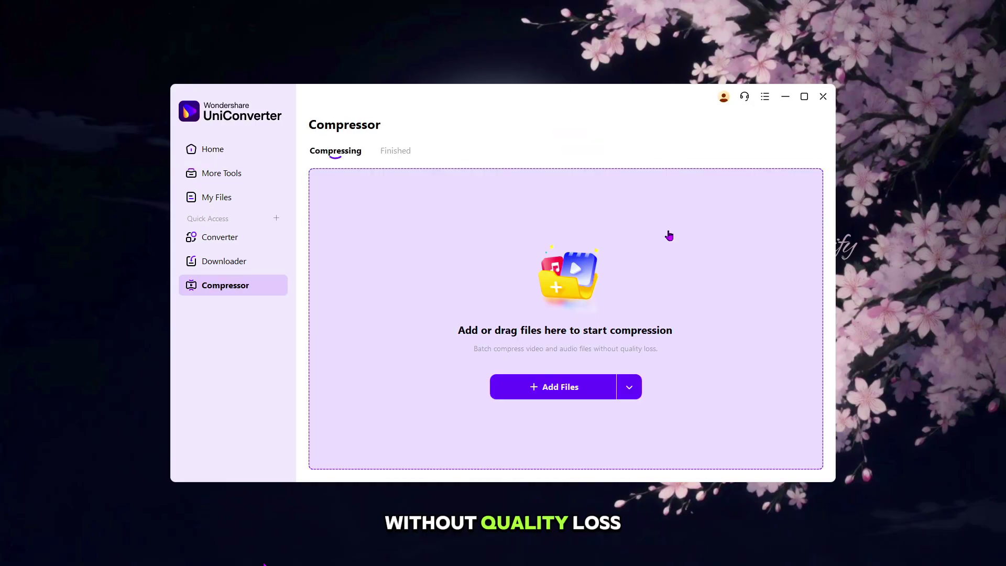
pyautogui.click(555, 388)
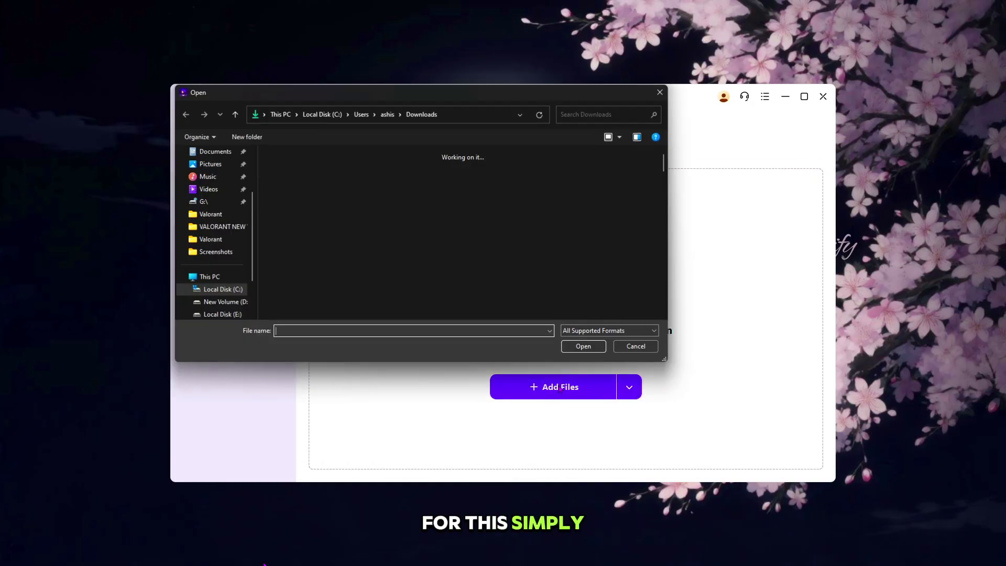
pyautogui.click(320, 215)
pyautogui.click(579, 345)
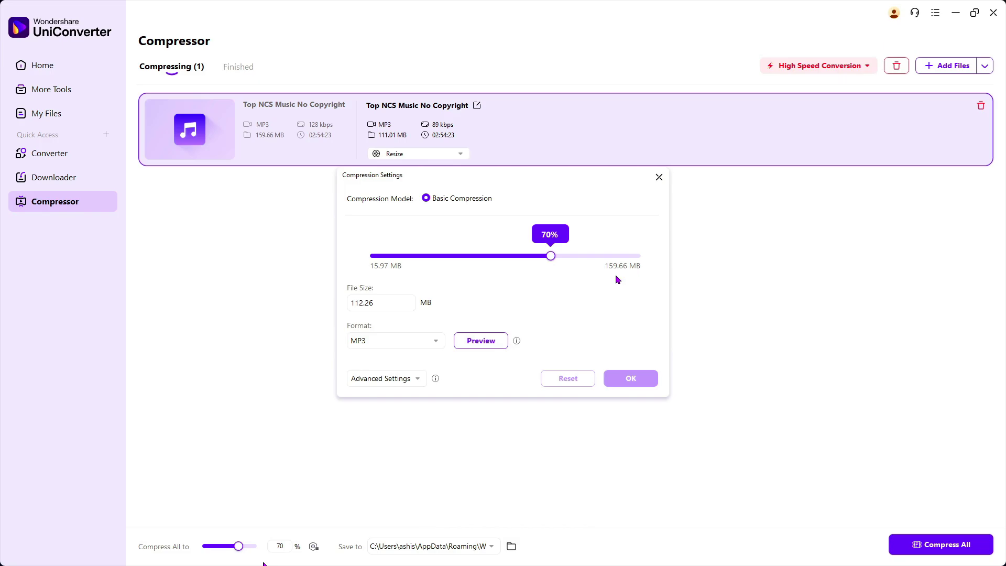
# Set the target size to 22% (about 34.93 MB) and keep MP3 as output.
pyautogui.moveTo(552, 259); pyautogui.dragTo(398, 255)
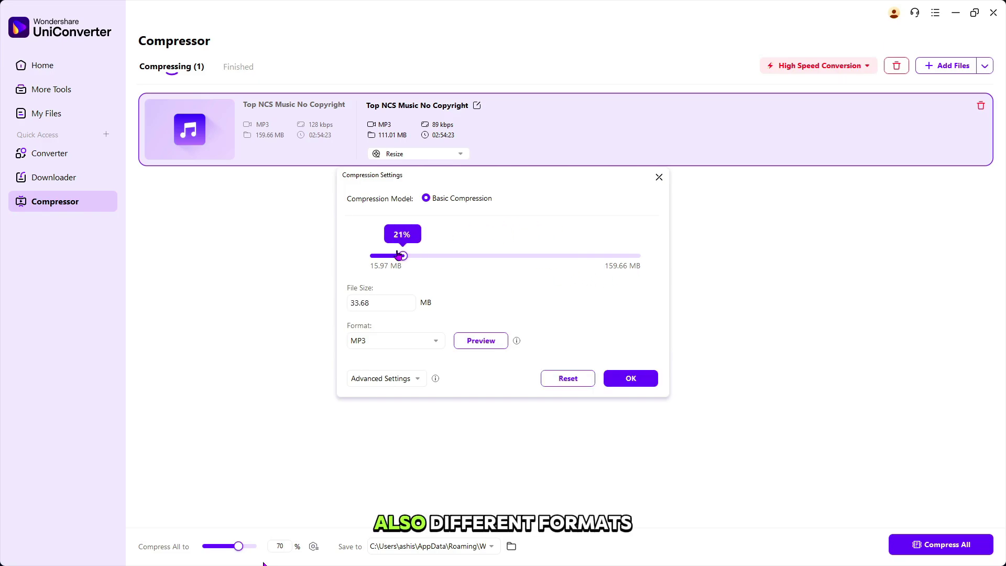
pyautogui.click(417, 342)
pyautogui.click(421, 359)
# Leave encoder, channels and sample rate on Auto, confirm, and compress the track.
pyautogui.click(412, 380)
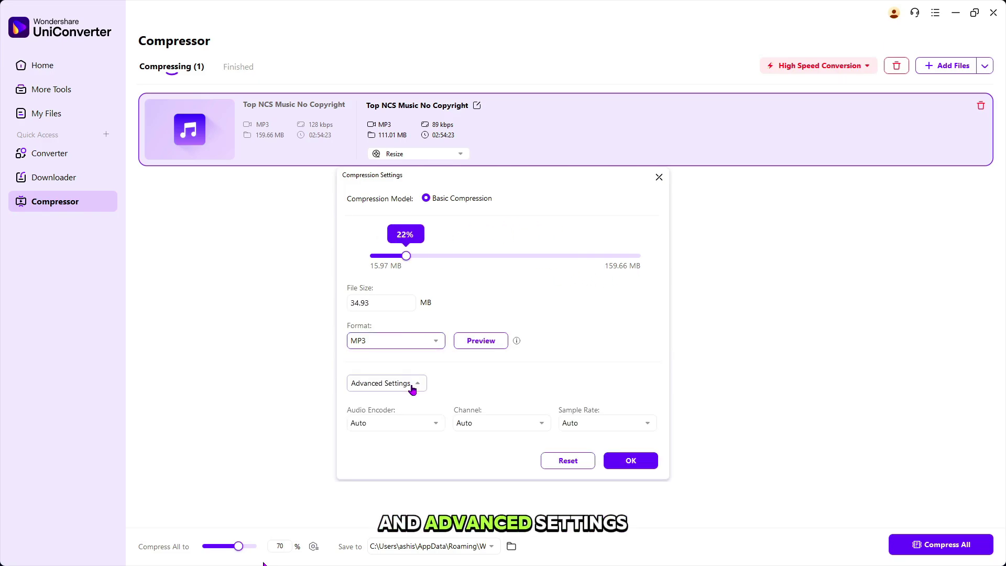
pyautogui.click(417, 425)
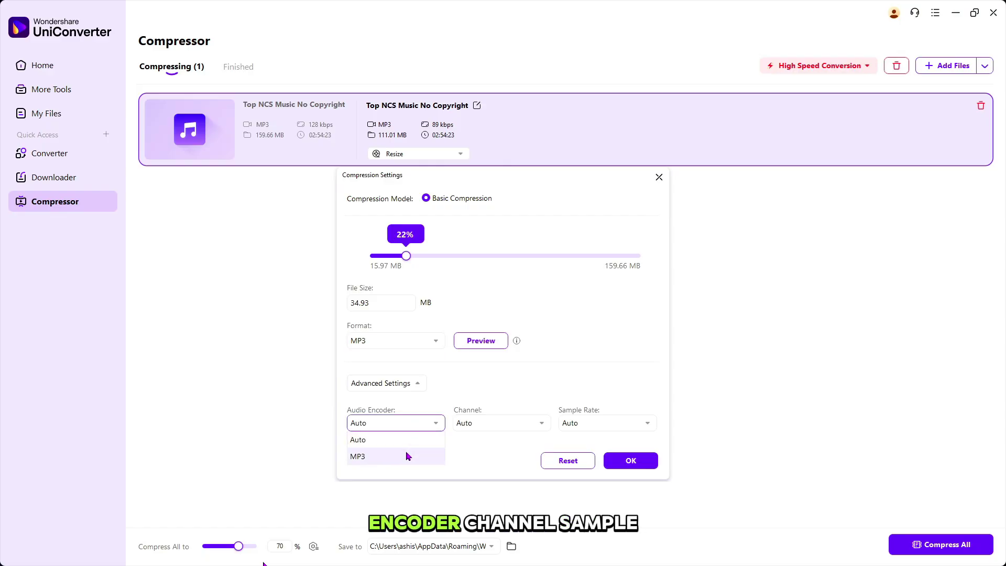
pyautogui.click(475, 426)
pyautogui.click(589, 424)
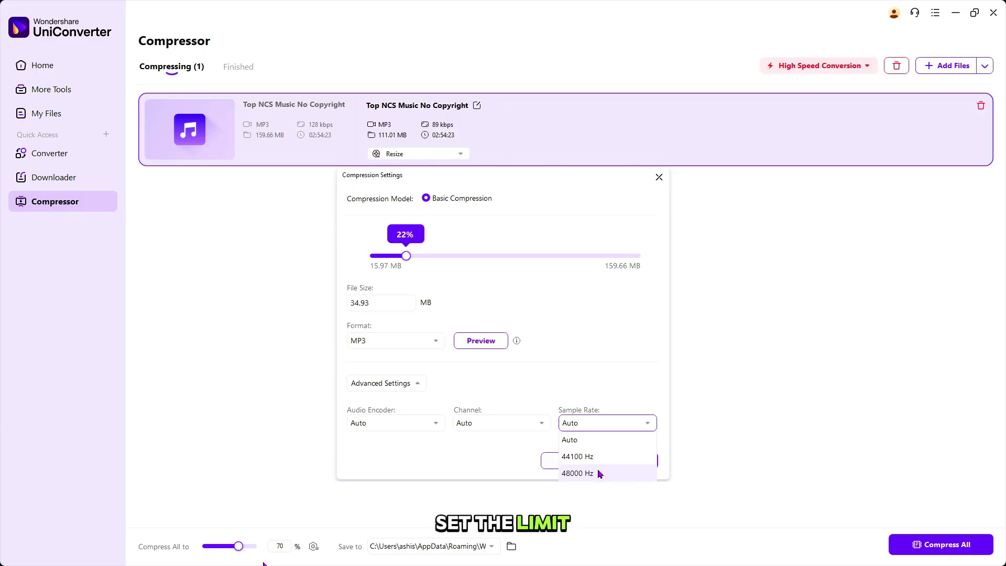
pyautogui.click(584, 395)
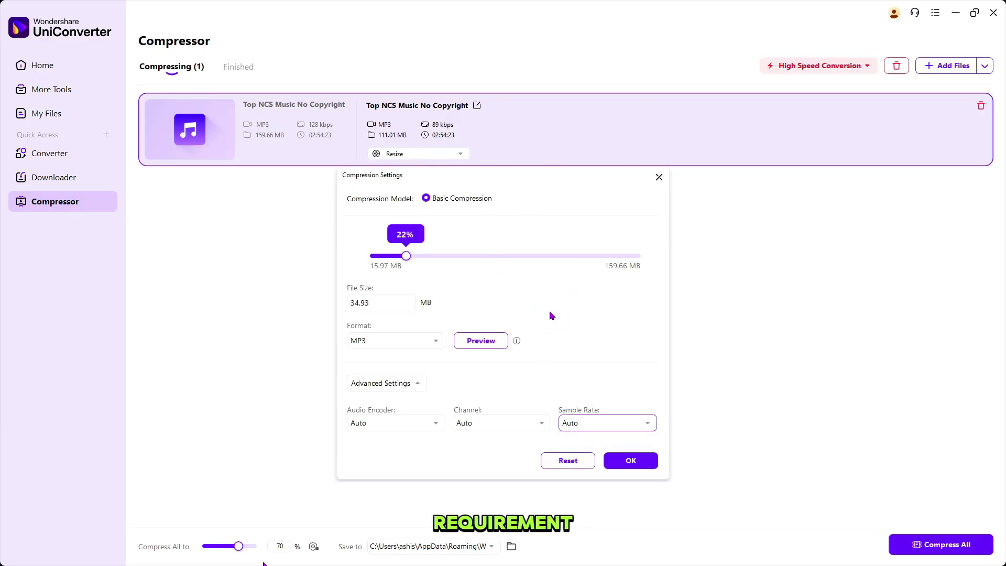
pyautogui.click(631, 465)
pyautogui.click(941, 545)
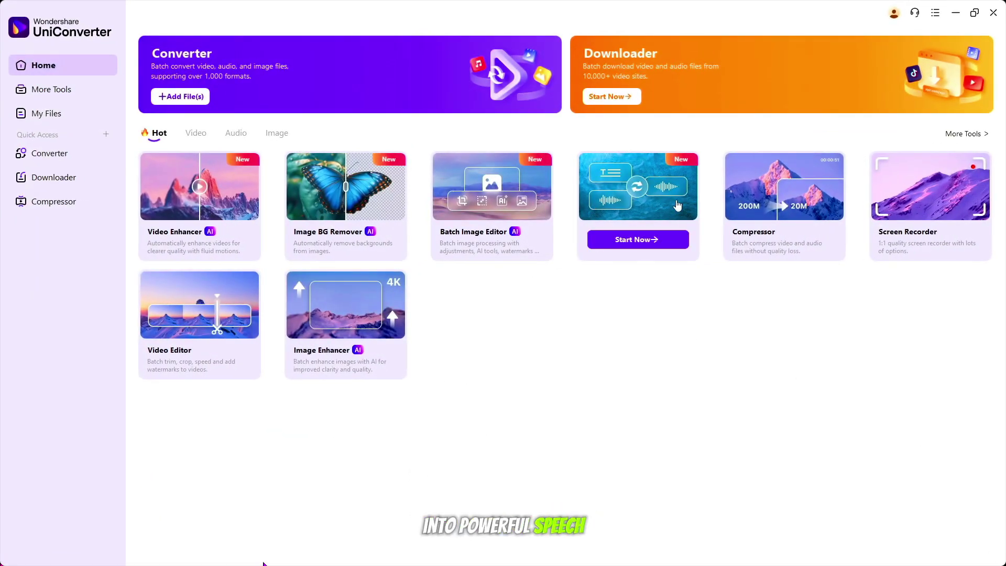
pyautogui.click(626, 255)
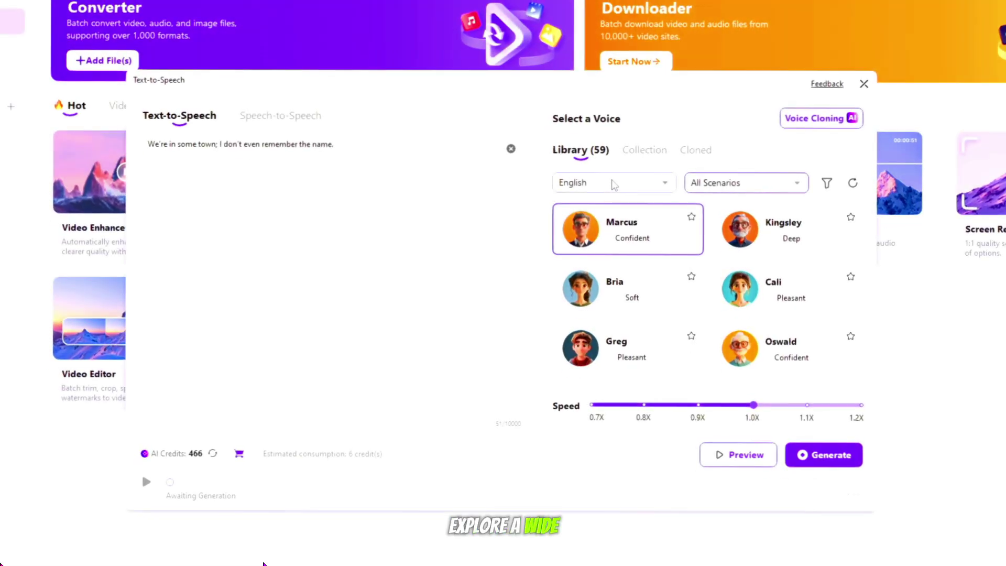
pyautogui.click(614, 185)
pyautogui.scroll(-1, 611, 215)
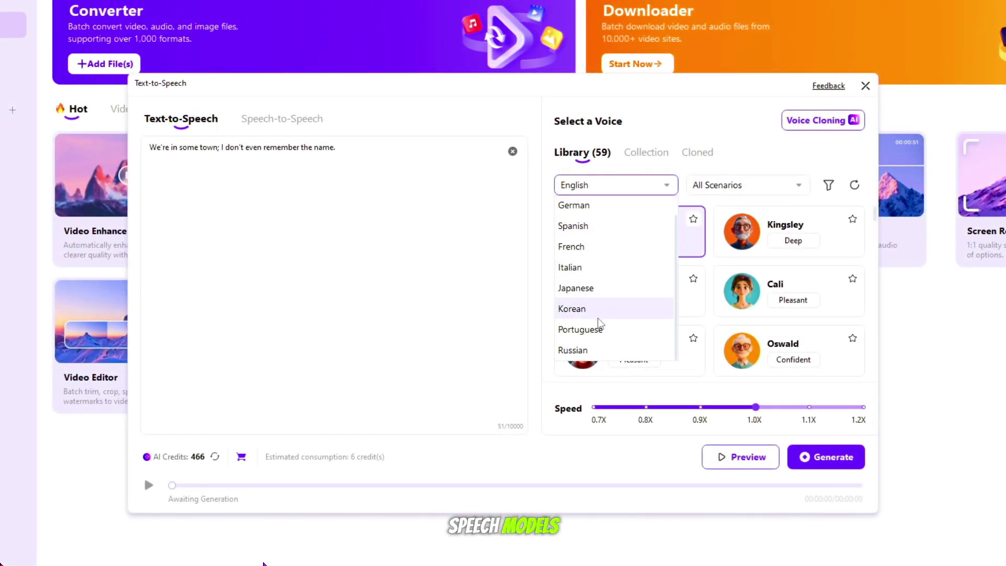
pyautogui.scroll(1, 600, 335)
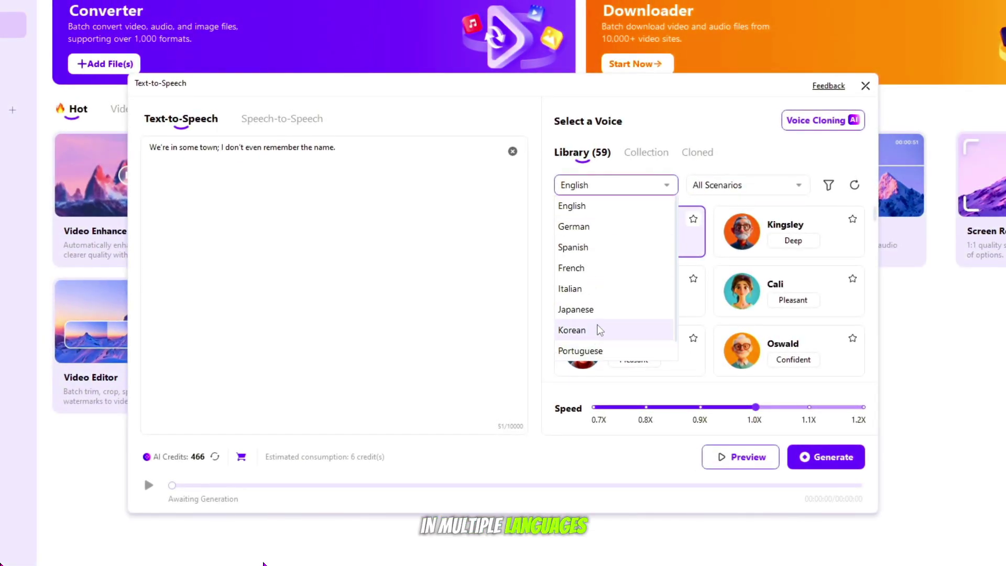
pyautogui.click(689, 183)
pyautogui.click(724, 185)
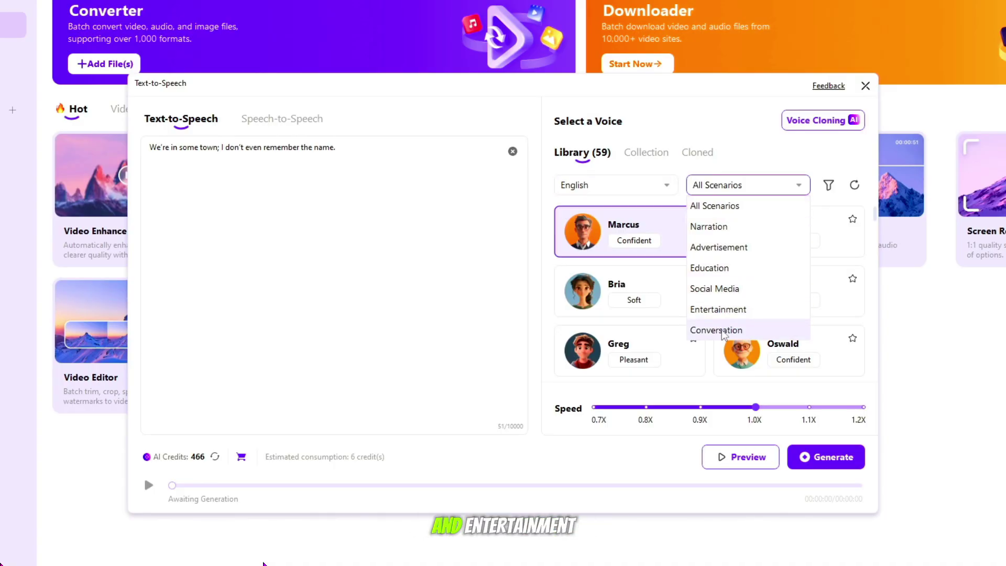
pyautogui.click(791, 165)
pyautogui.click(750, 185)
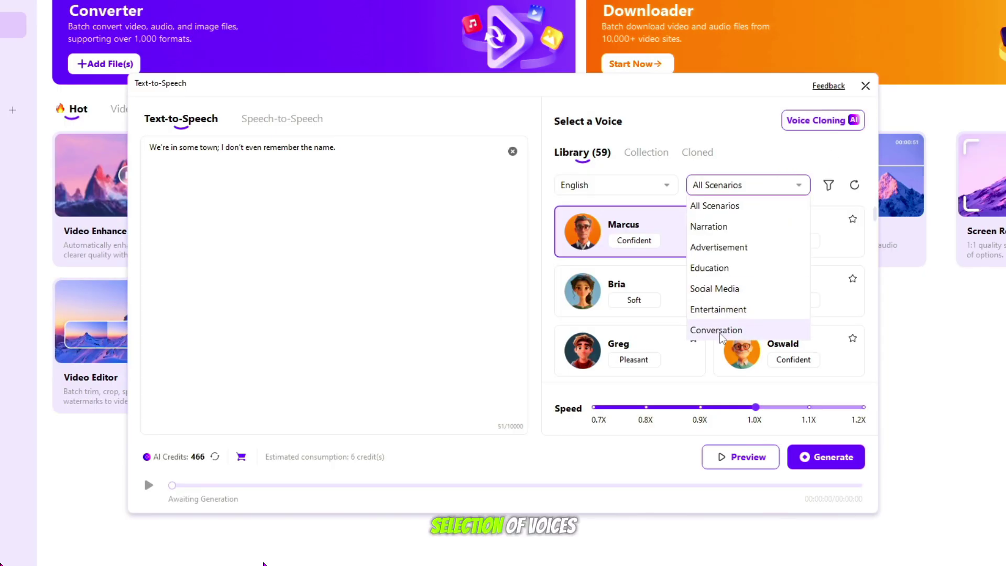
pyautogui.click(778, 170)
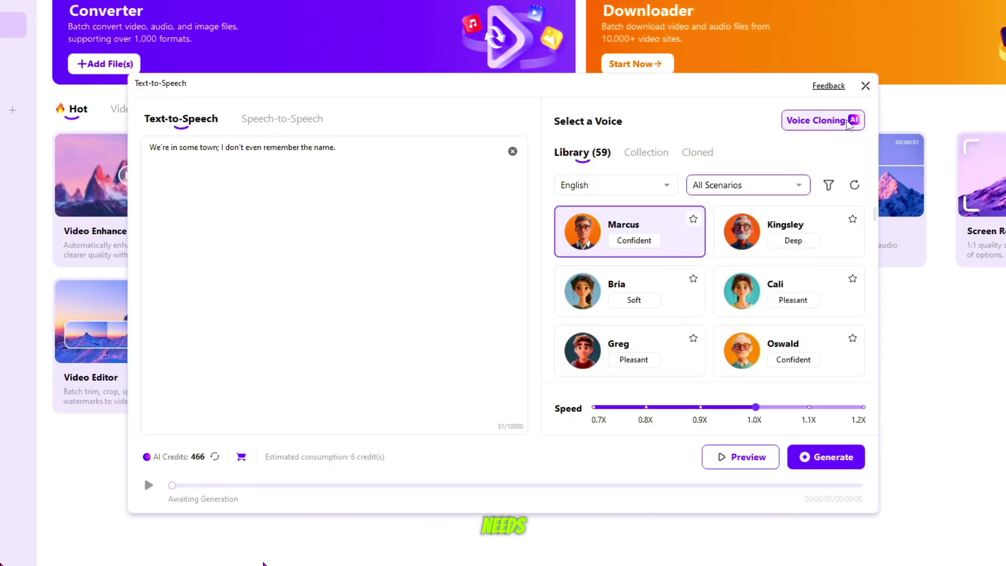
pyautogui.click(823, 120)
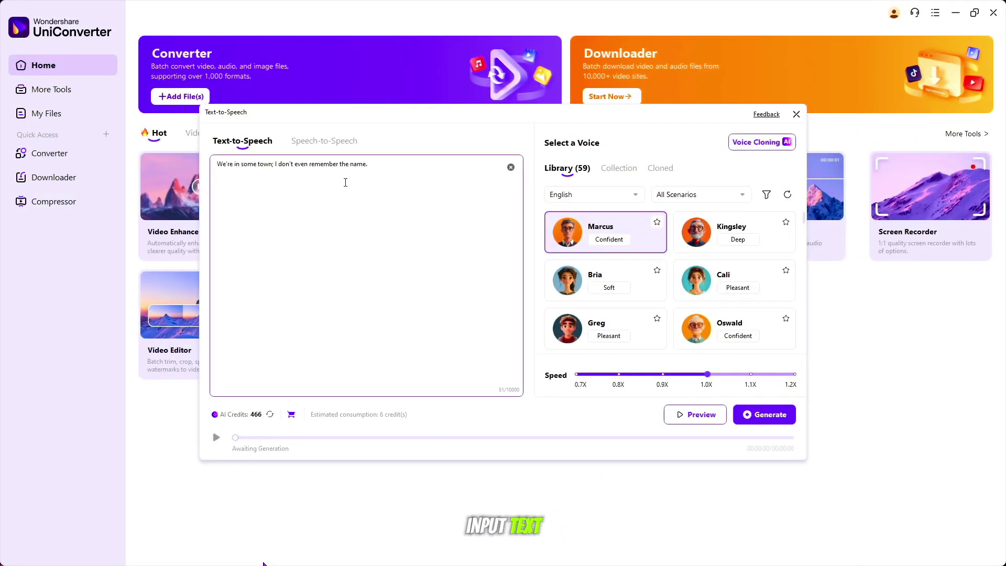
# Preview the Marcus and Cali voices, then generate the speech clip.
pyautogui.click(567, 232)
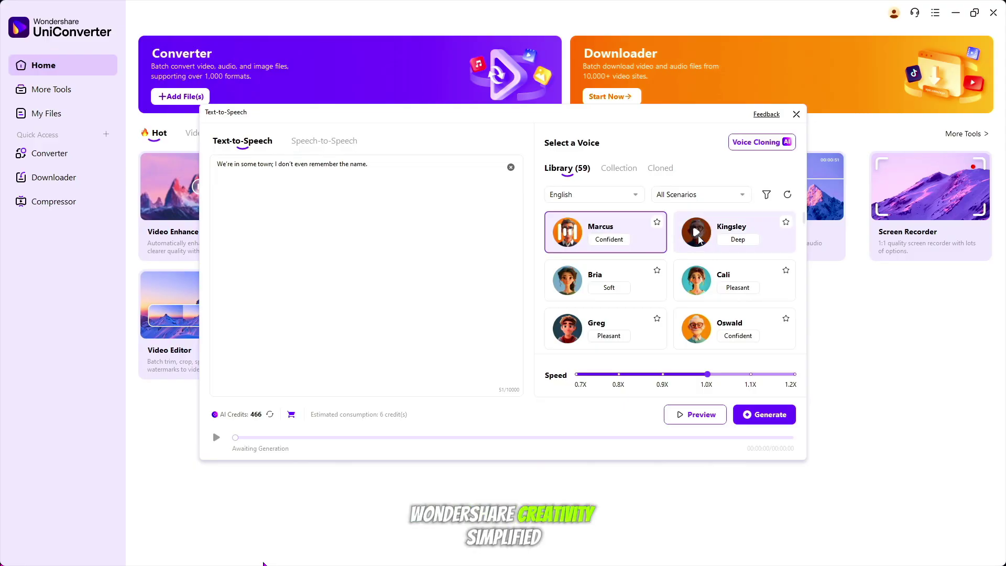
pyautogui.click(697, 282)
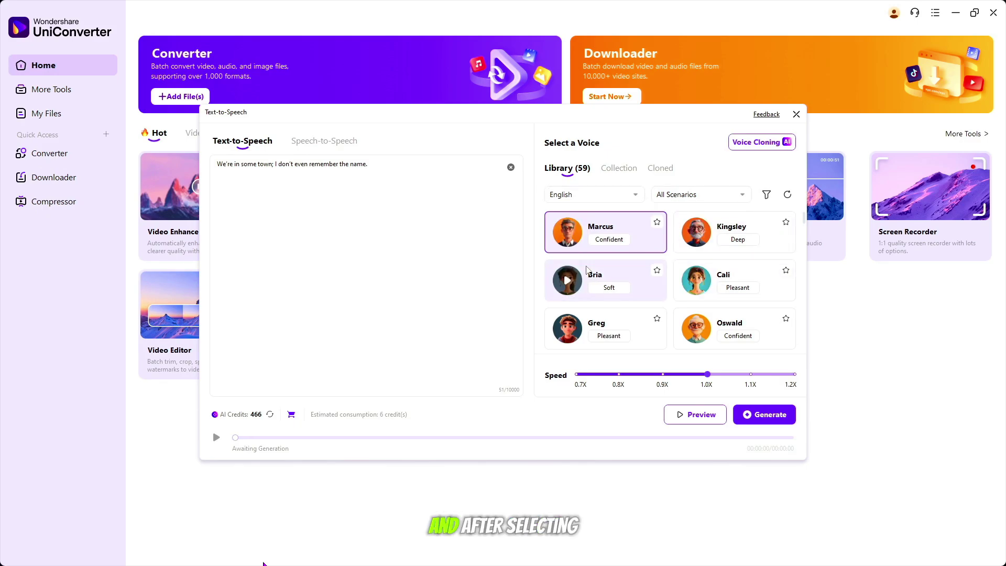
pyautogui.click(764, 414)
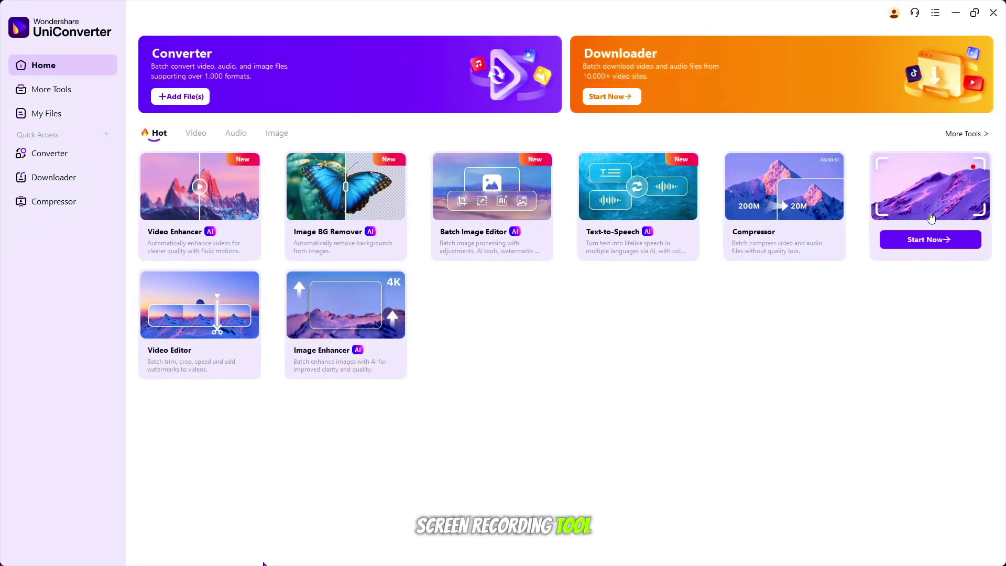
# Open and close the Screen, Webcam, Audio and Application recorder setups in Screen Recorder.
pyautogui.click(931, 217)
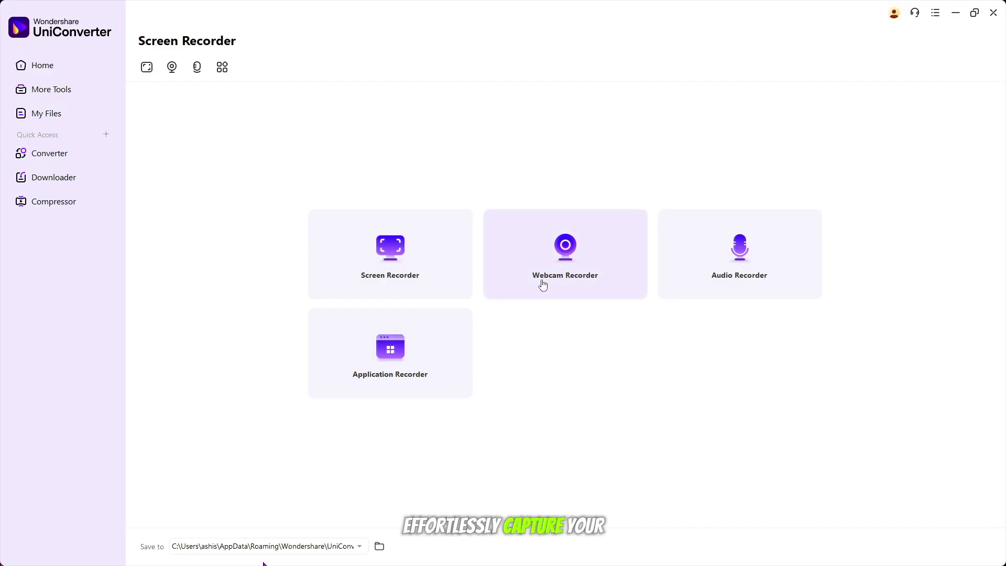
pyautogui.click(420, 258)
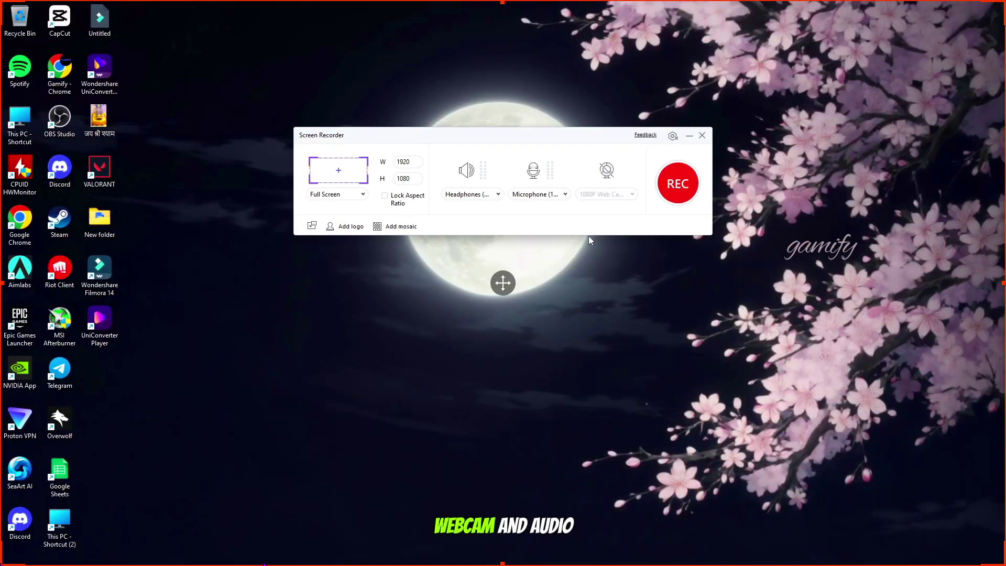
pyautogui.click(703, 136)
pyautogui.click(587, 259)
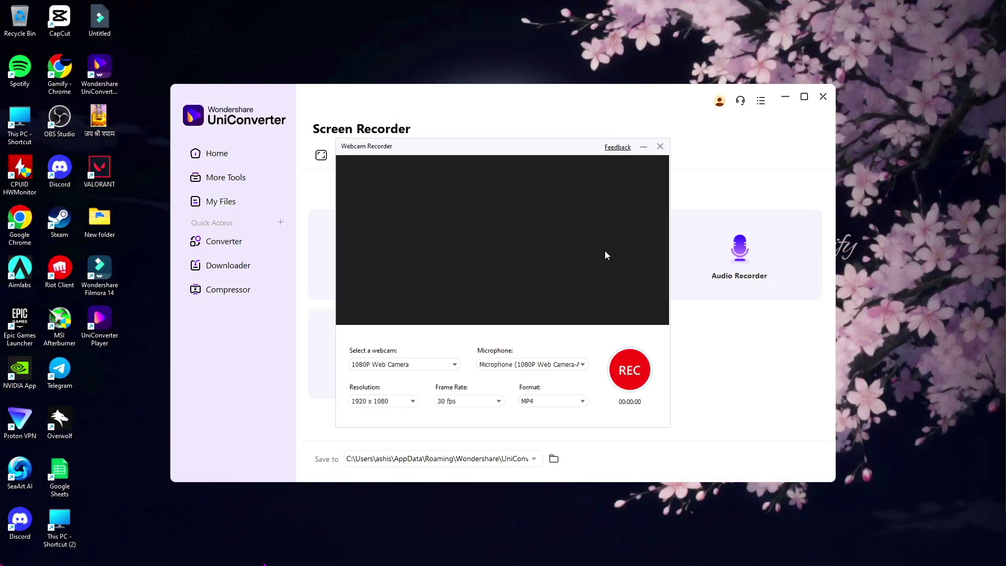
pyautogui.click(660, 148)
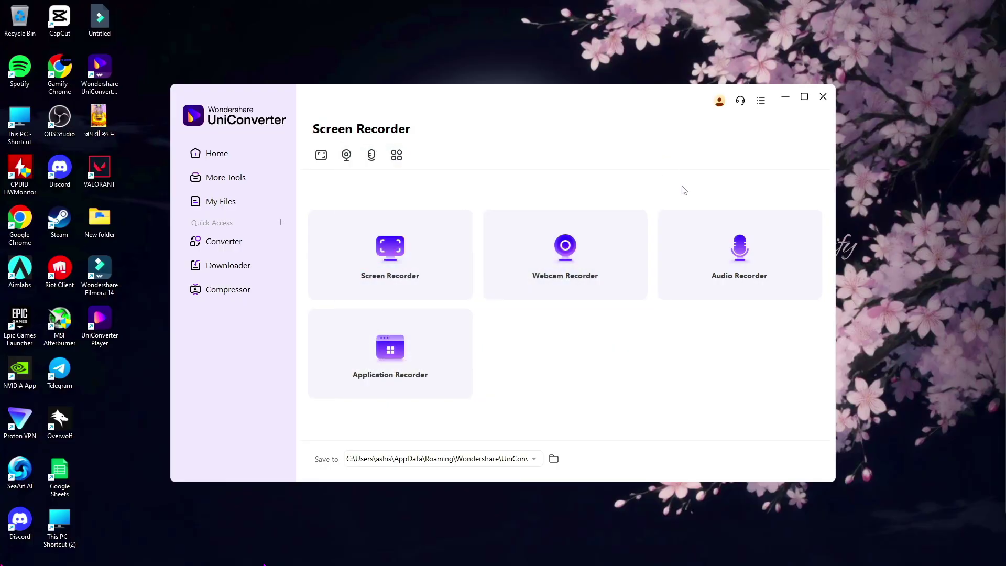
pyautogui.click(725, 245)
pyautogui.click(619, 184)
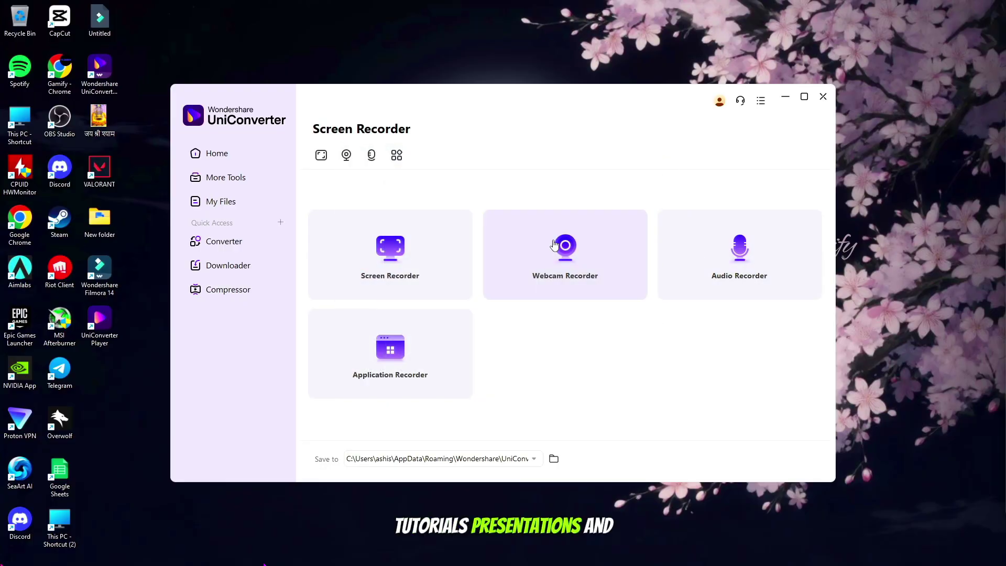
pyautogui.click(421, 346)
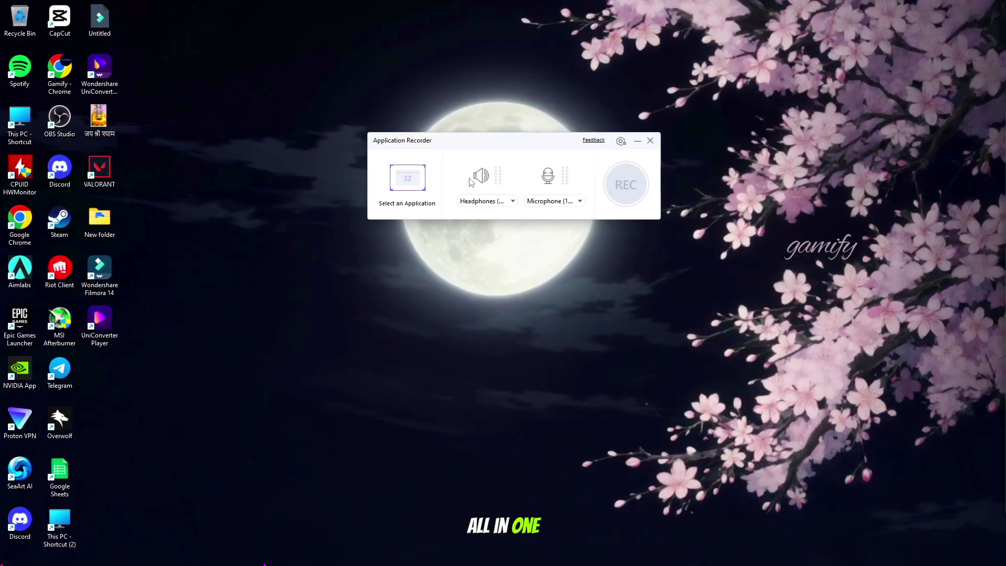
pyautogui.click(651, 140)
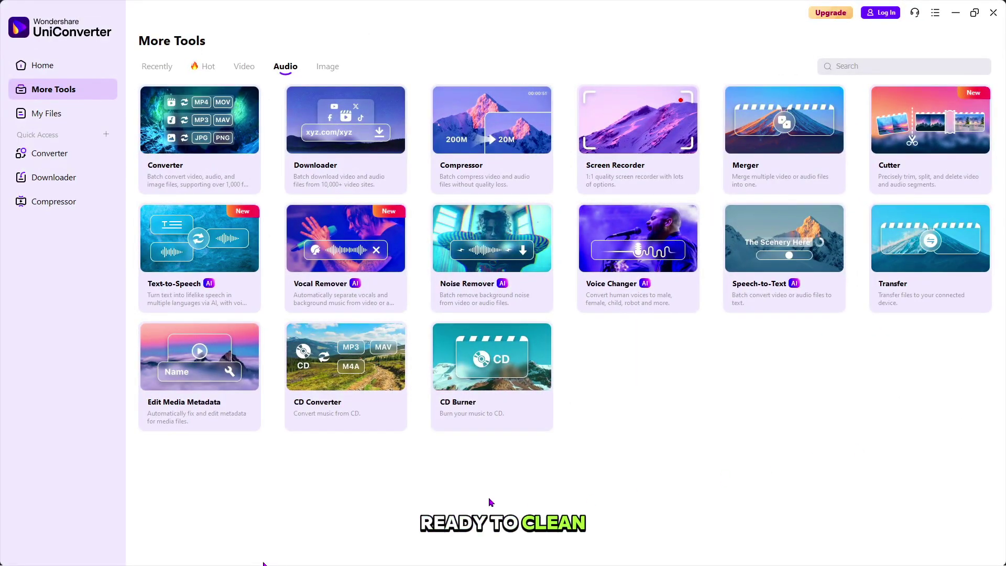
# Load 'Cartoon, Jéja - On & On' from Downloads into the Vocal Remover.
pyautogui.moveTo(391, 281)
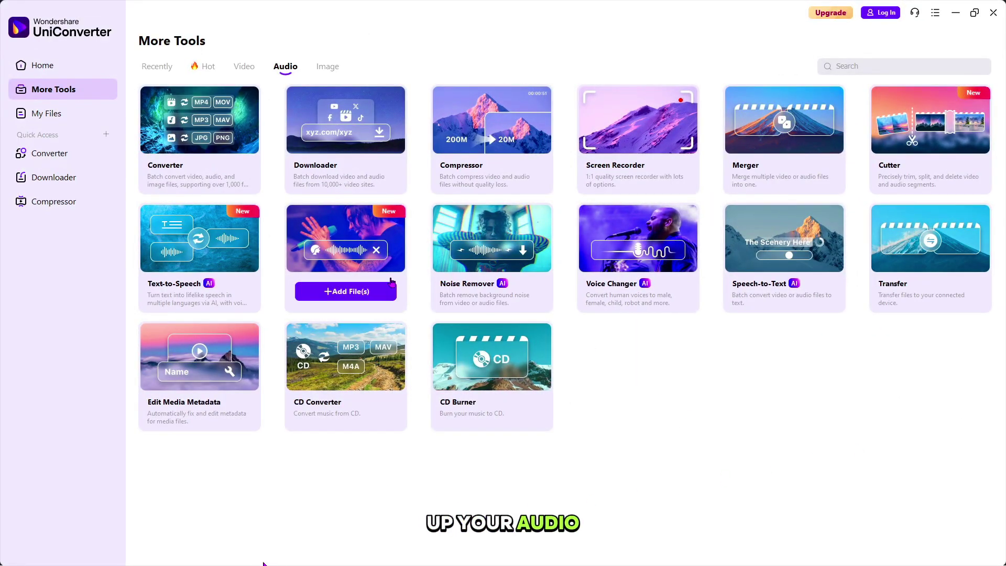
pyautogui.click(356, 243)
pyautogui.click(516, 367)
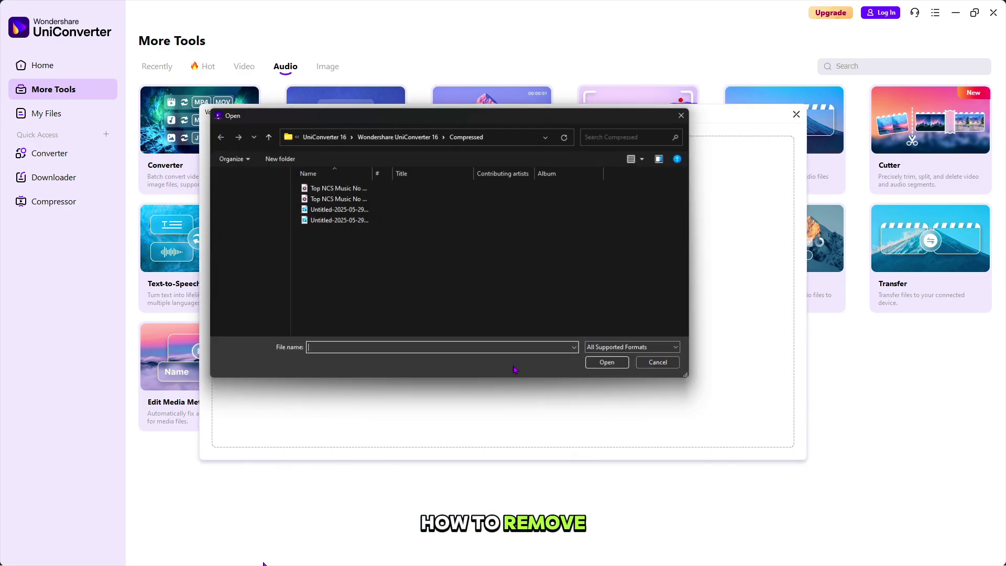
pyautogui.click(241, 210)
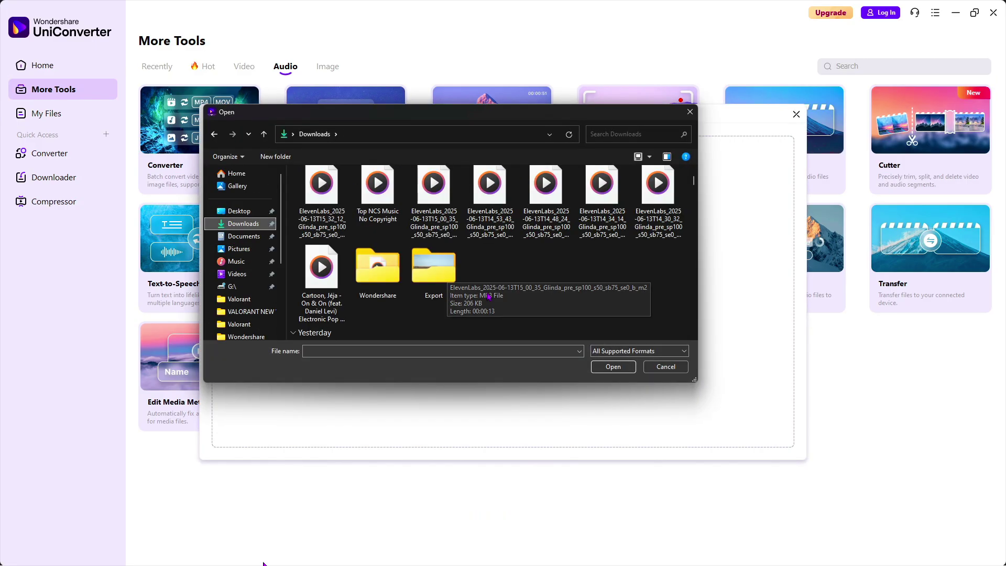
pyautogui.doubleClick(321, 267)
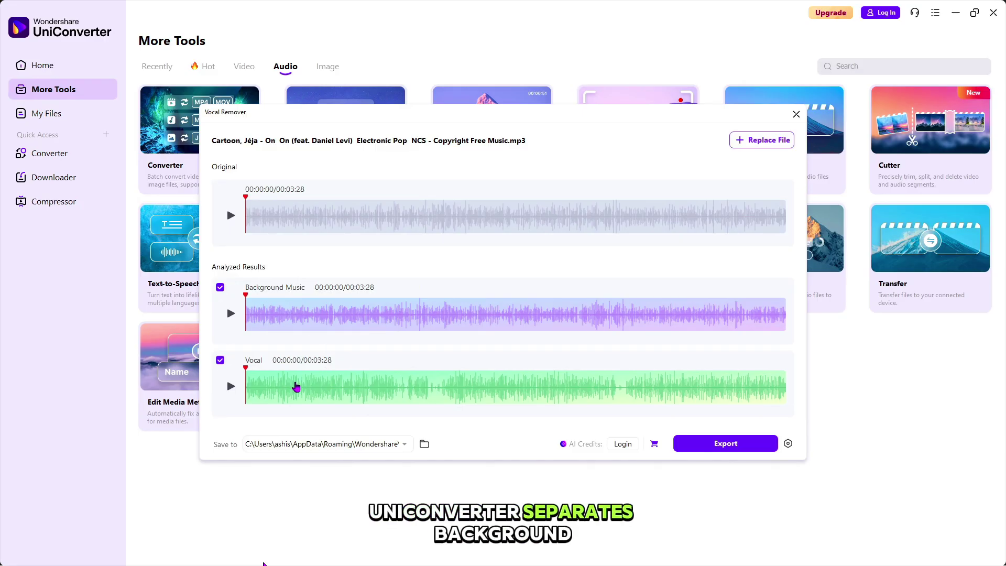
# Preview the Vocal and Background Music tracks, then export only the Vocal track.
pyautogui.click(231, 391)
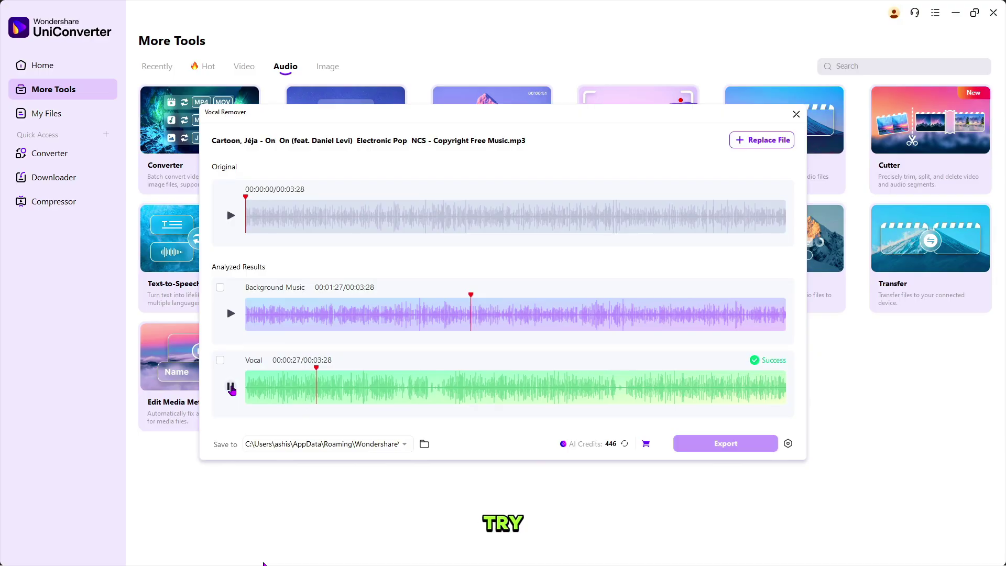
pyautogui.click(232, 388)
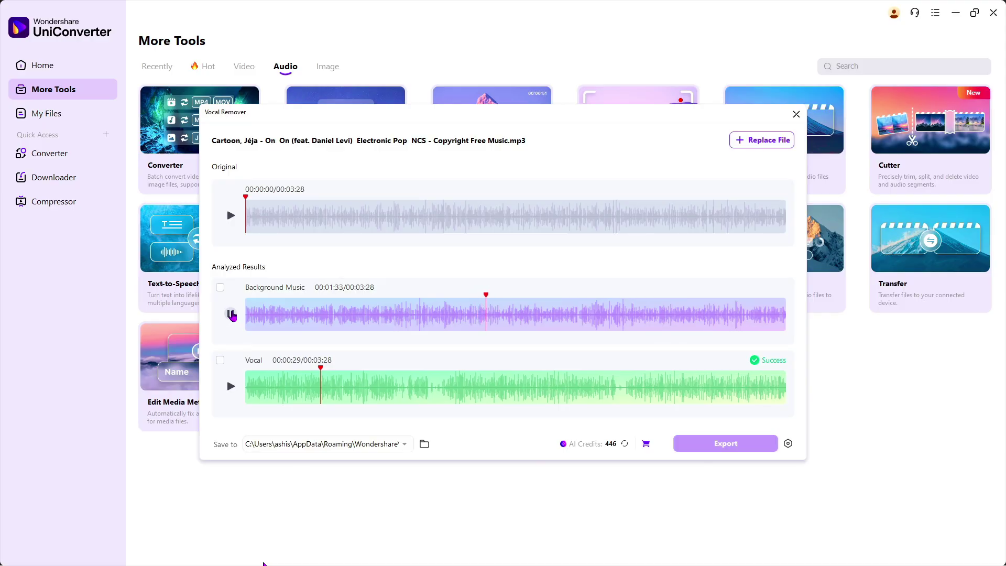
pyautogui.click(231, 314)
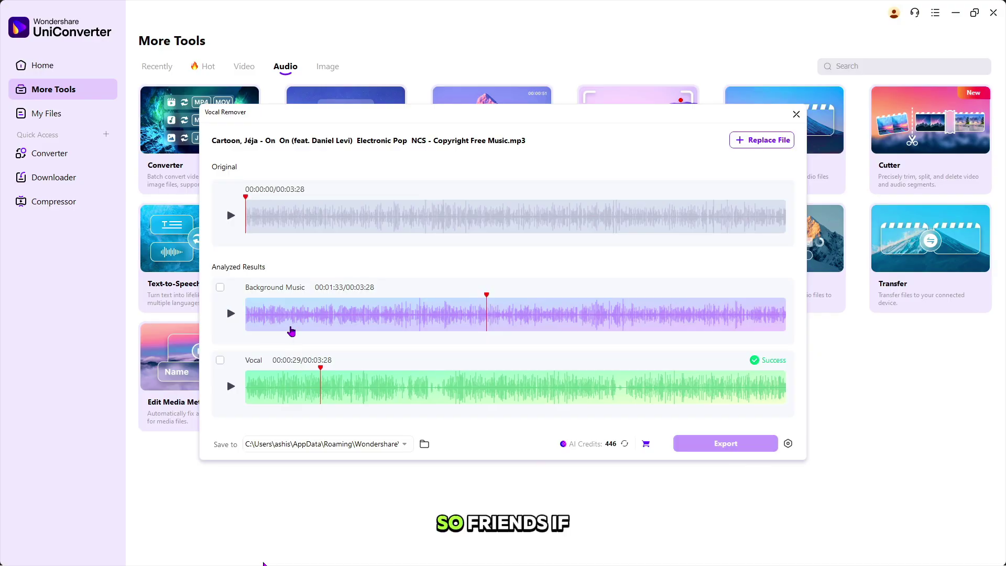
pyautogui.click(220, 288)
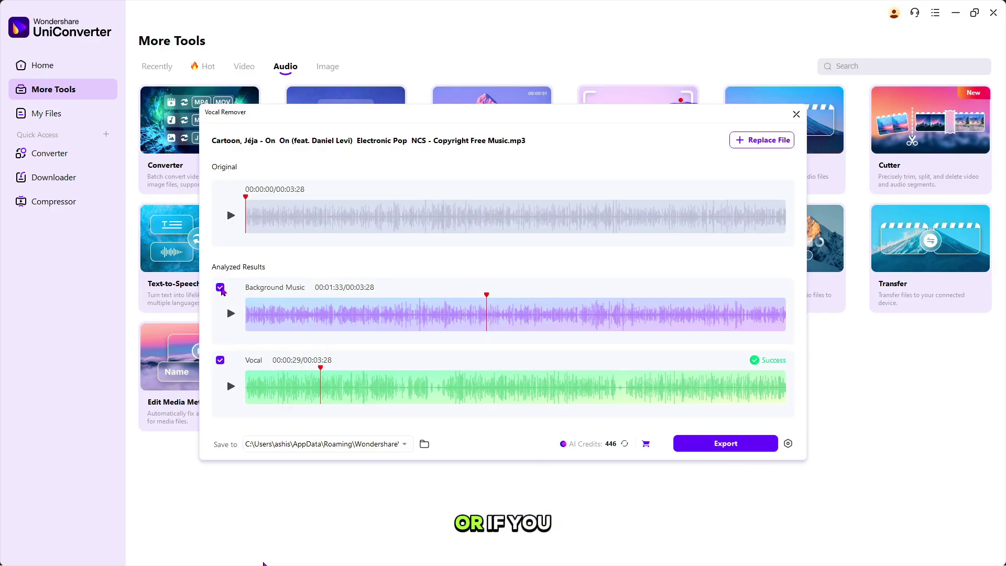
pyautogui.click(220, 287)
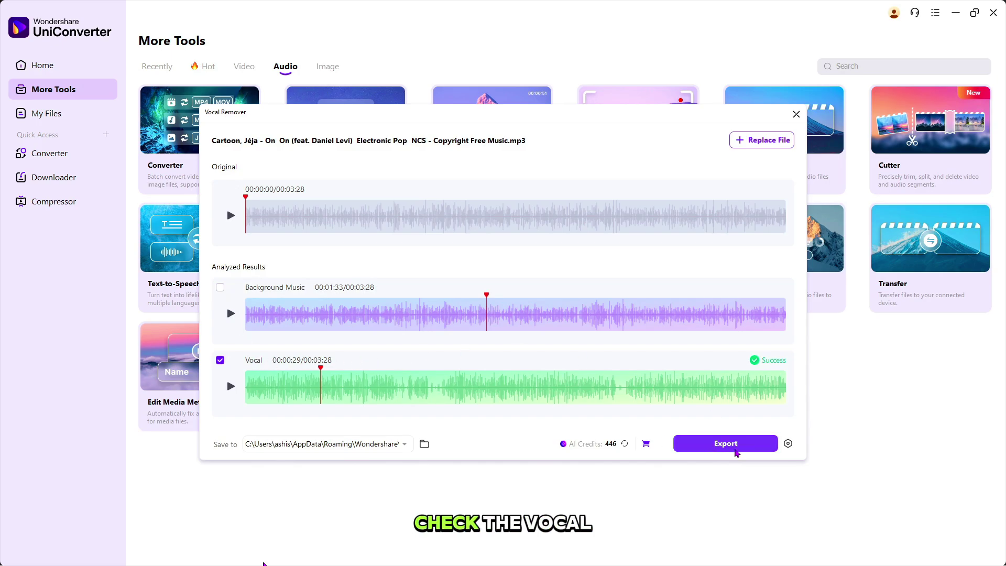
pyautogui.click(720, 448)
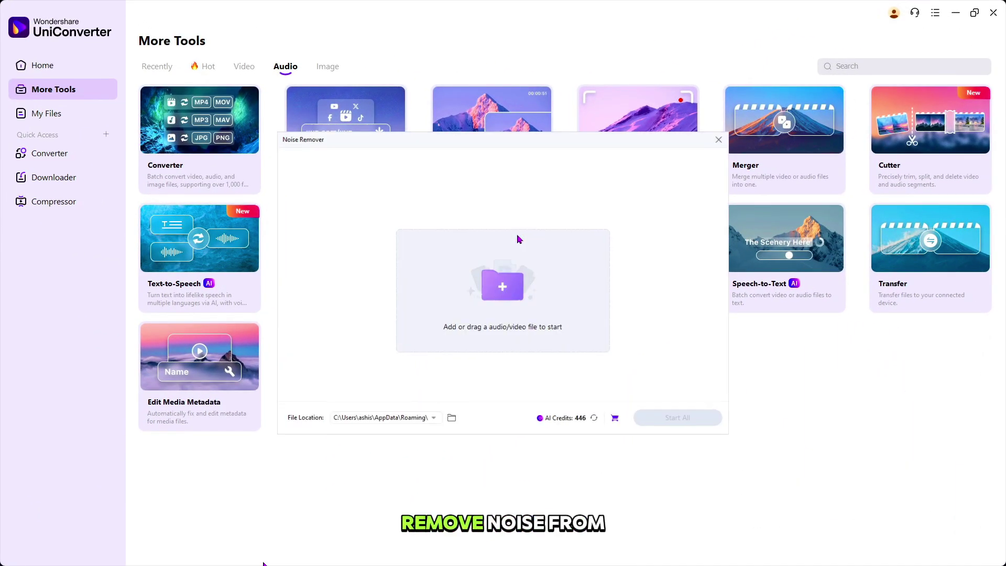
pyautogui.click(521, 288)
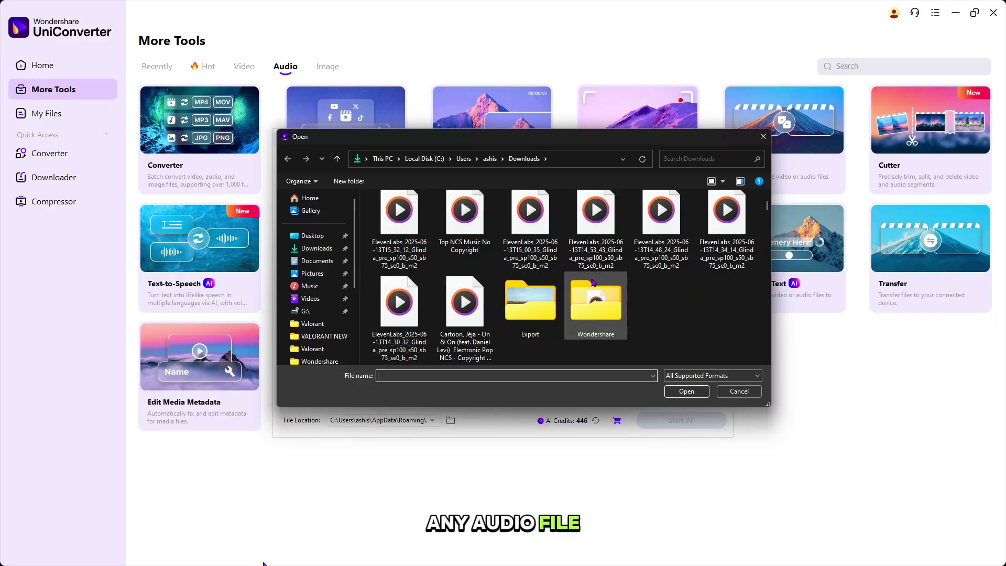
# Run Noise Remover on the 3:28 Cartoon, Jéja 'On & On' track from Downloads.
pyautogui.click(487, 300)
pyautogui.click(688, 396)
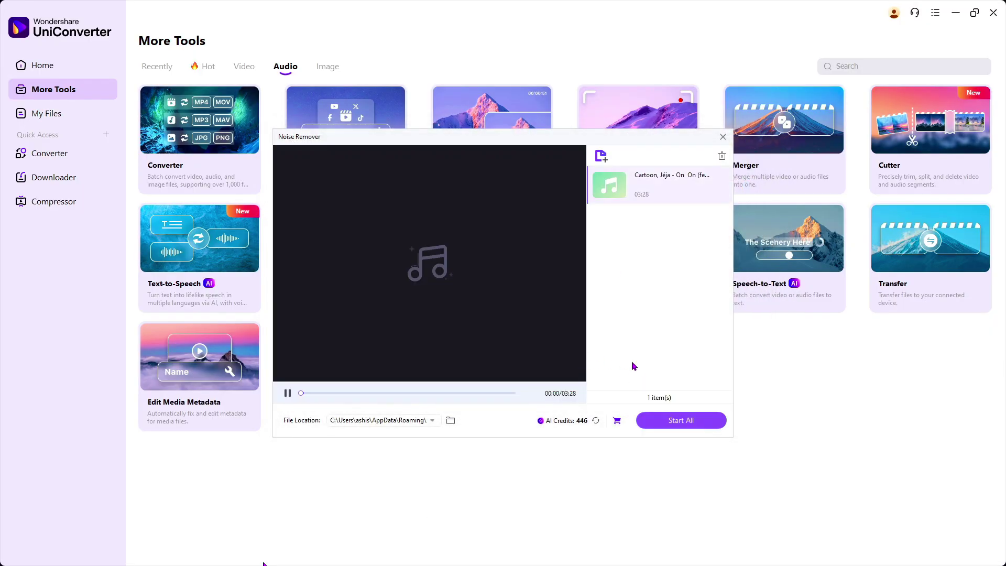
pyautogui.click(683, 418)
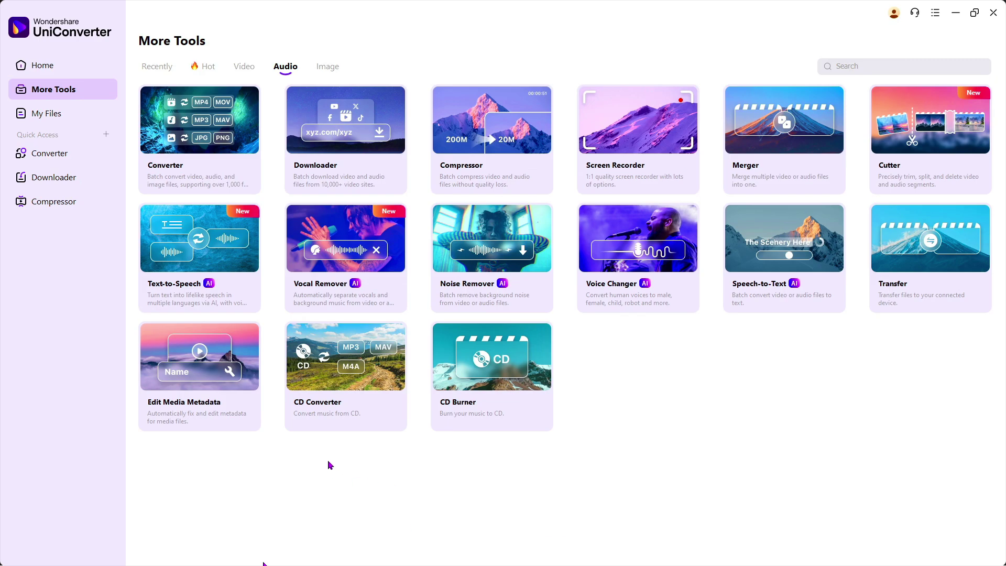
# Scroll through the Video tools, then show Image tools like Batch Image Editor and Thumbnail Maker.
pyautogui.moveTo(330, 432)
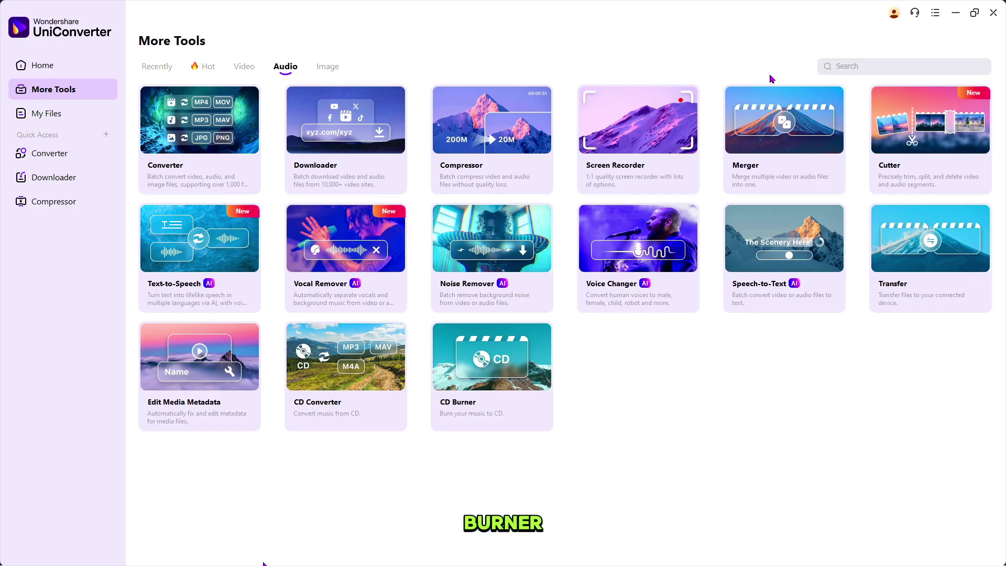
pyautogui.click(242, 66)
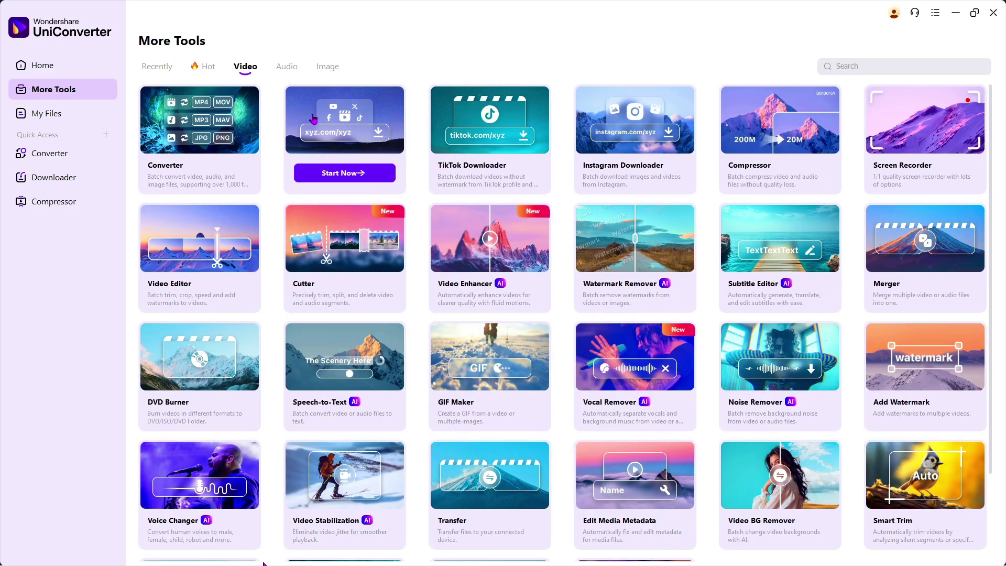
pyautogui.scroll(-3, 603, 136)
pyautogui.click(326, 67)
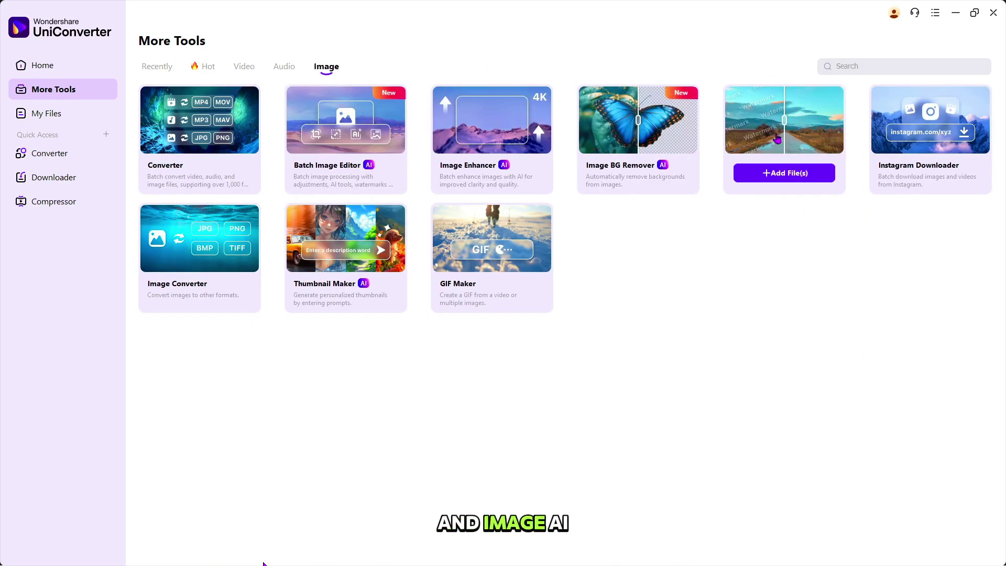